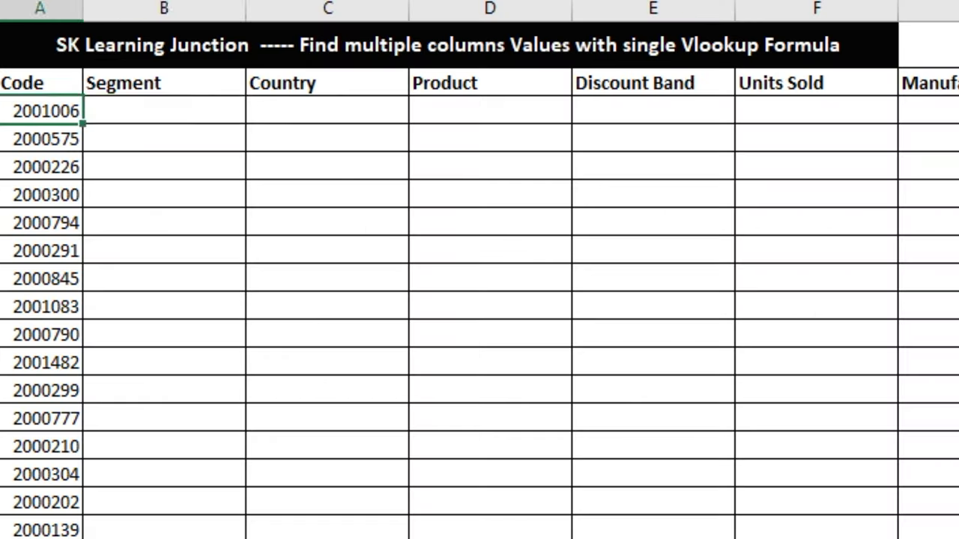
Start a VLOOKUP in B3 with code A3 as the lookup value.
{"action": "left_click", "coordinate": [94, 215]}
{"action": "key", "text": "Right"}
{"action": "key", "text": "Right"}
{"action": "key", "text": "Right"}
{"action": "key", "text": "Right"}
{"action": "key", "text": "Right"}
{"action": "left_click", "coordinate": [271, 83]}
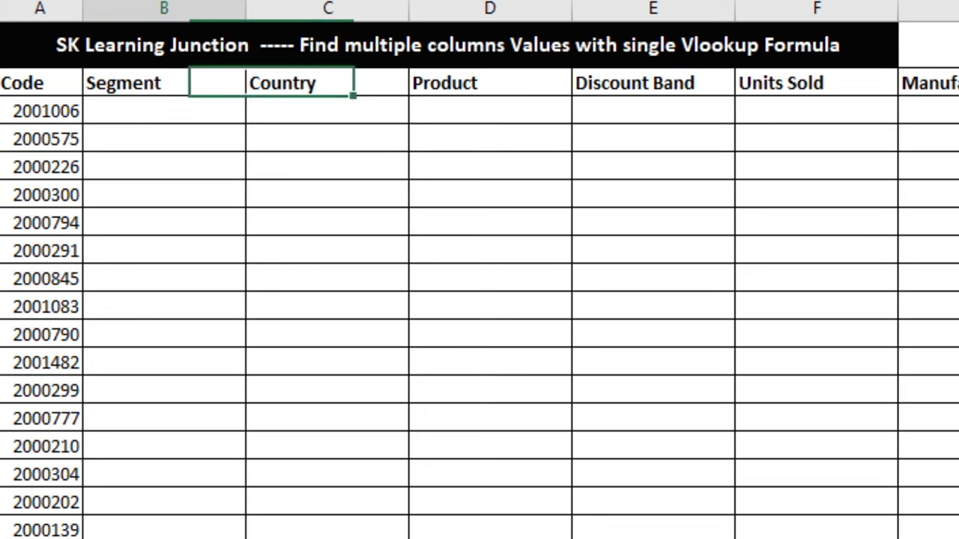
{"action": "left_click", "coordinate": [163, 110]}
{"action": "type", "text": "=vlo"}
{"action": "key", "text": "Tab"}
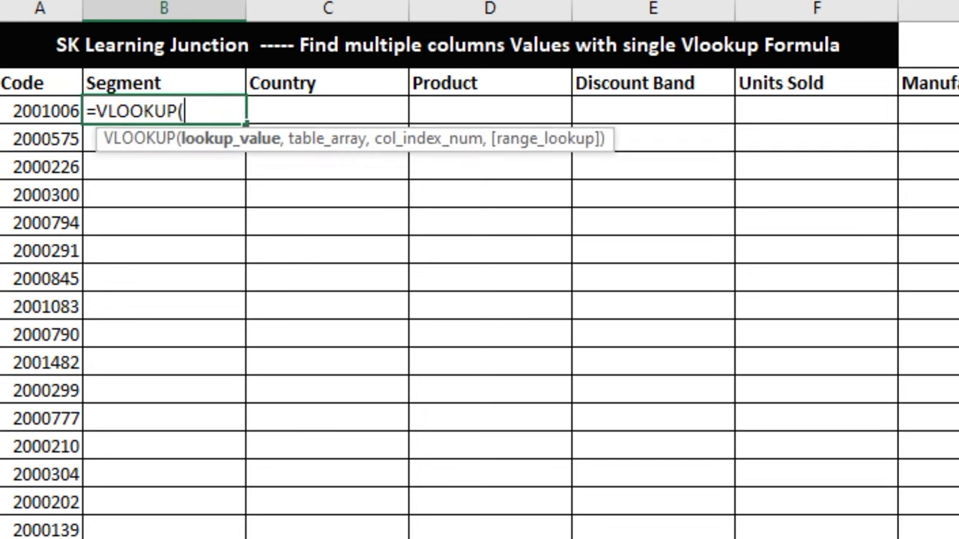
{"action": "left_click", "coordinate": [45, 110]}
{"action": "type", "text": ","}
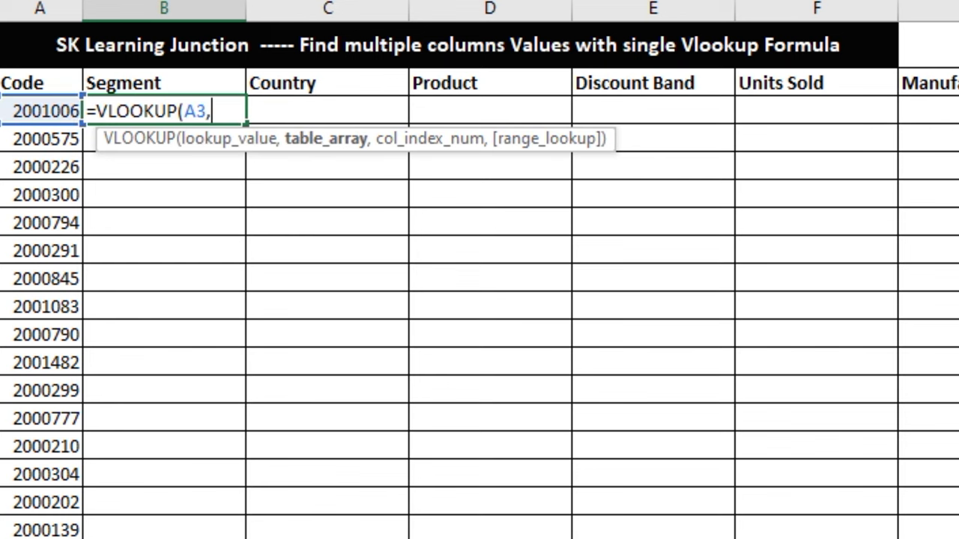
Use the source data from the Code header down and across as the lookup range, then enter it.
{"action": "key", "text": "ctrl+Page_Down"}
{"action": "left_click", "coordinate": [47, 91]}
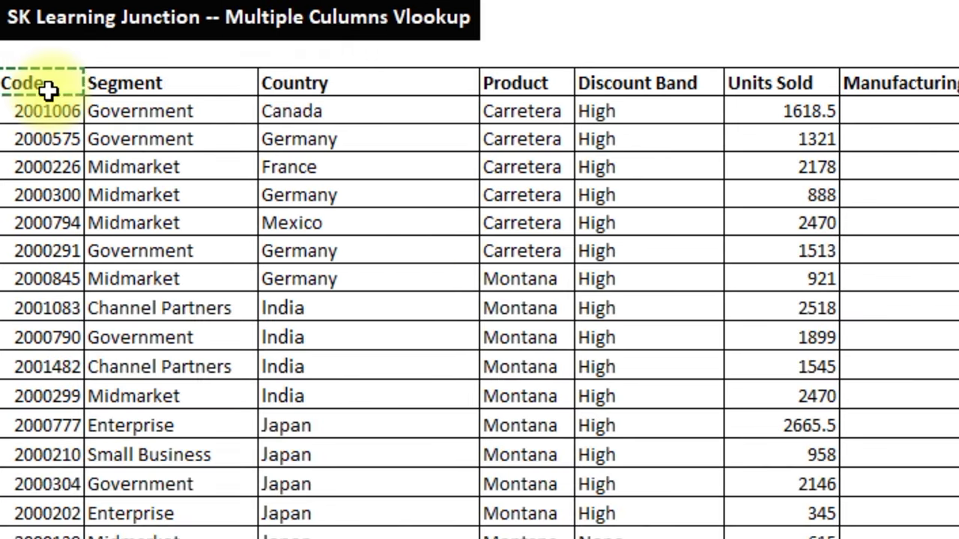
{"action": "key", "text": "ctrl+shift+Down"}
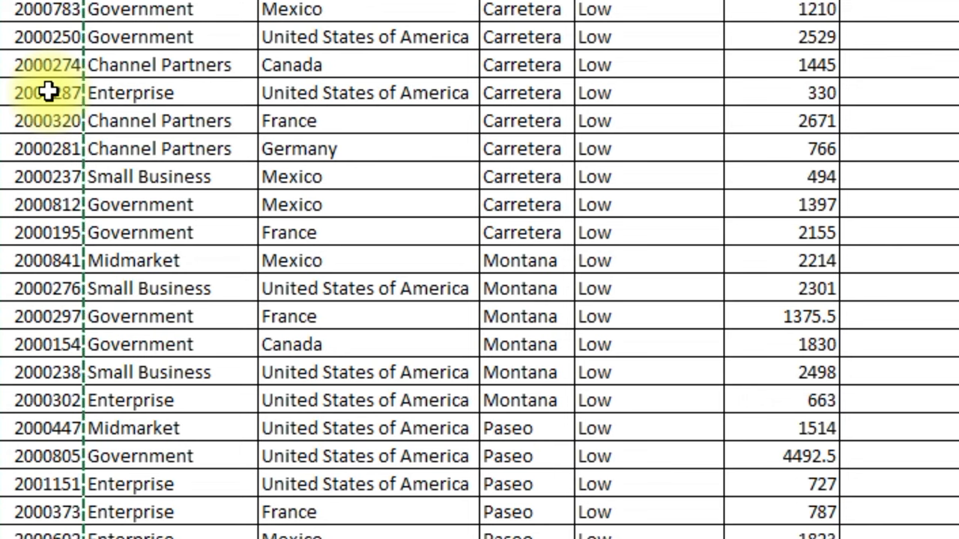
{"action": "key", "text": "ctrl+shift+Right"}
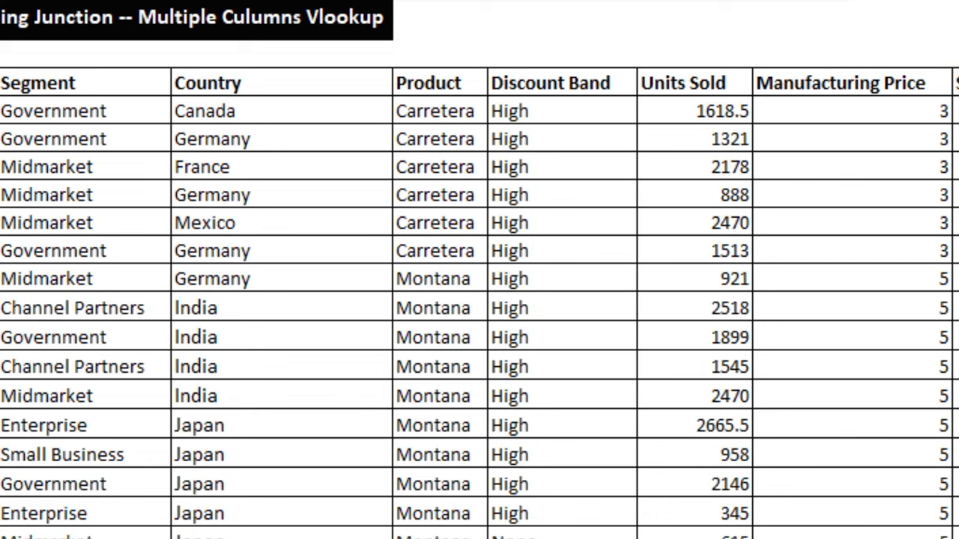
{"action": "key", "text": "Return"}
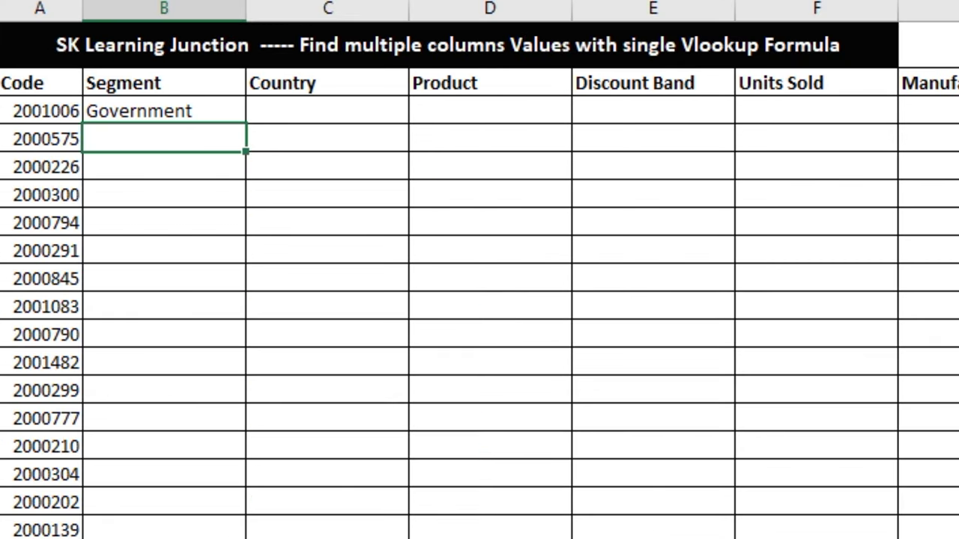
{"action": "left_click", "coordinate": [222, 113]}
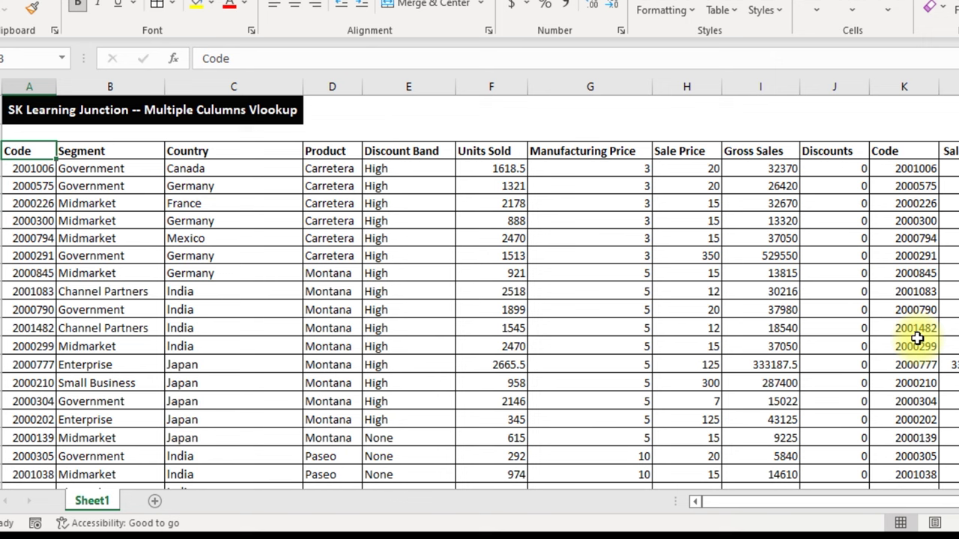
{"action": "key", "text": "Right"}
{"action": "key", "text": "Right"}
{"action": "key", "text": "Right"}
{"action": "key", "text": "Right"}
{"action": "key", "text": "Right"}
{"action": "key", "text": "Right"}
{"action": "key", "text": "Right"}
{"action": "key", "text": "Right"}
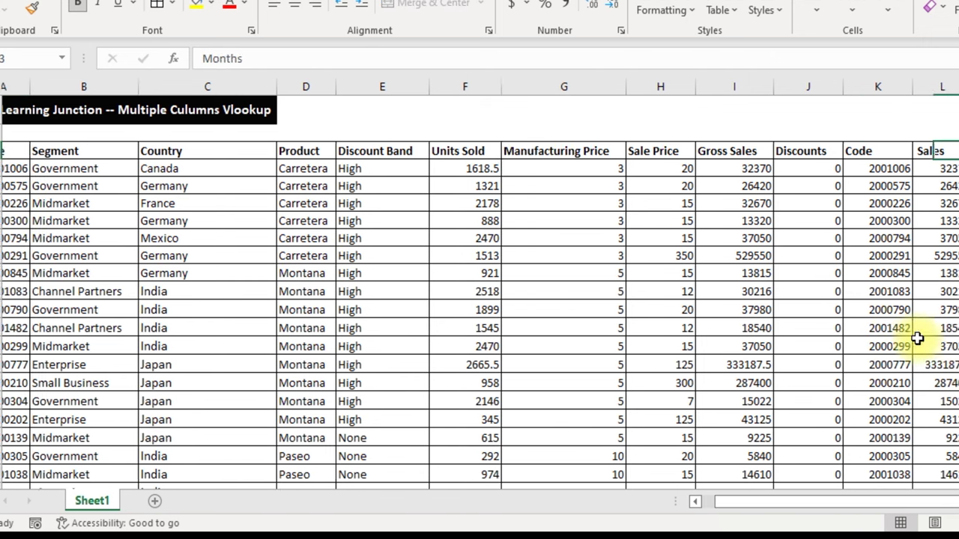
{"action": "key", "text": "Right"}
{"action": "key", "text": "Left"}
{"action": "key", "text": "Left"}
{"action": "key", "text": "Left"}
{"action": "key", "text": "Down"}
{"action": "key", "text": "Down"}
{"action": "key", "text": "Up"}
{"action": "key", "text": "Up"}
{"action": "key", "text": "Left"}
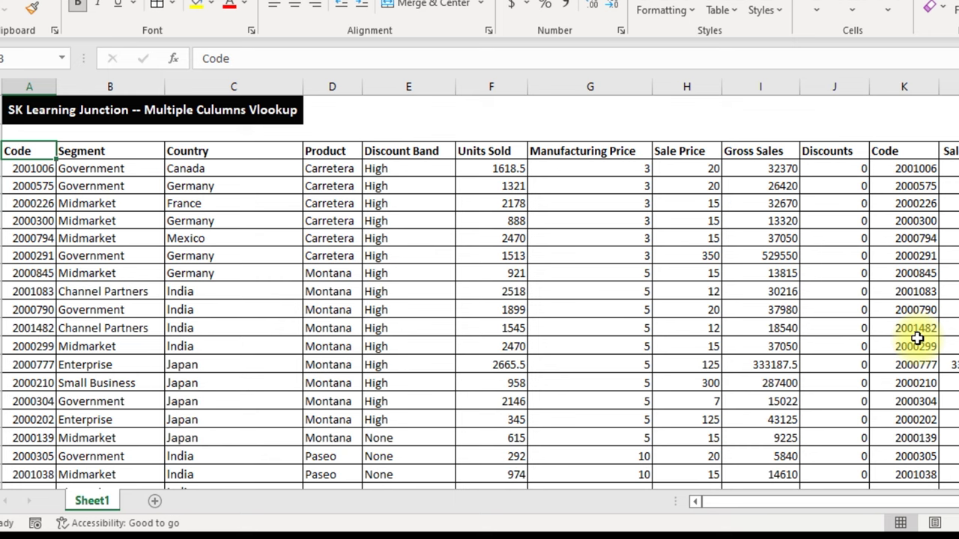
{"action": "key", "text": "alt+Tab"}
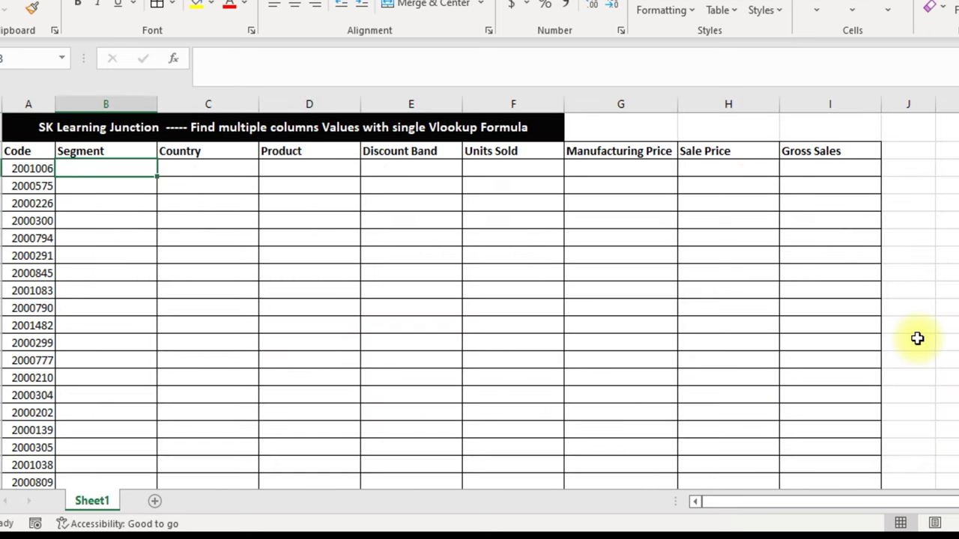
{"action": "key", "text": "Up"}
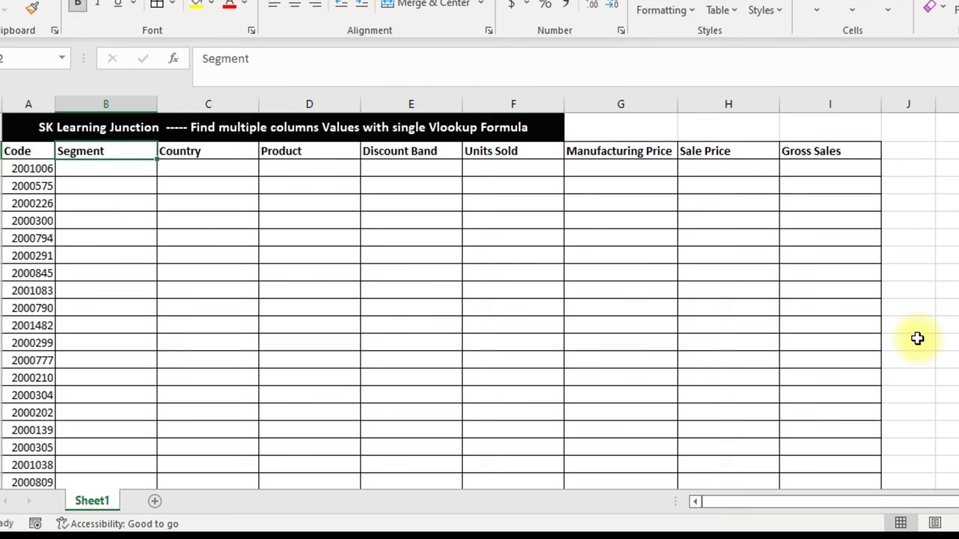
{"action": "key", "text": "Left"}
{"action": "key", "text": "ctrl+shift+Down"}
{"action": "key", "text": "ctrl+shift+Up"}
{"action": "key", "text": "Up"}
{"action": "key", "text": "alt+Tab"}
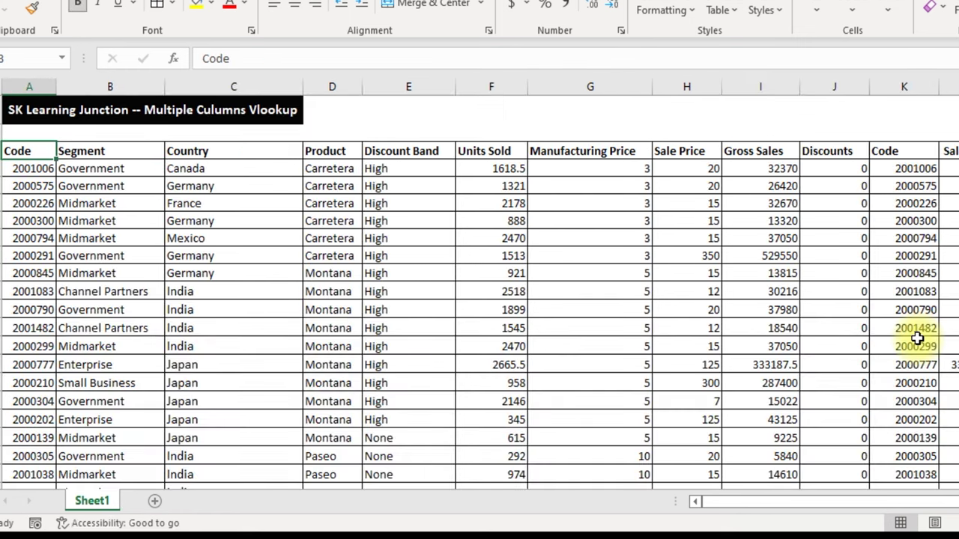
{"action": "key", "text": "ctrl+shift+Down"}
{"action": "key", "text": "ctrl+shift+Up"}
{"action": "key", "text": "Up"}
{"action": "key", "text": "Down"}
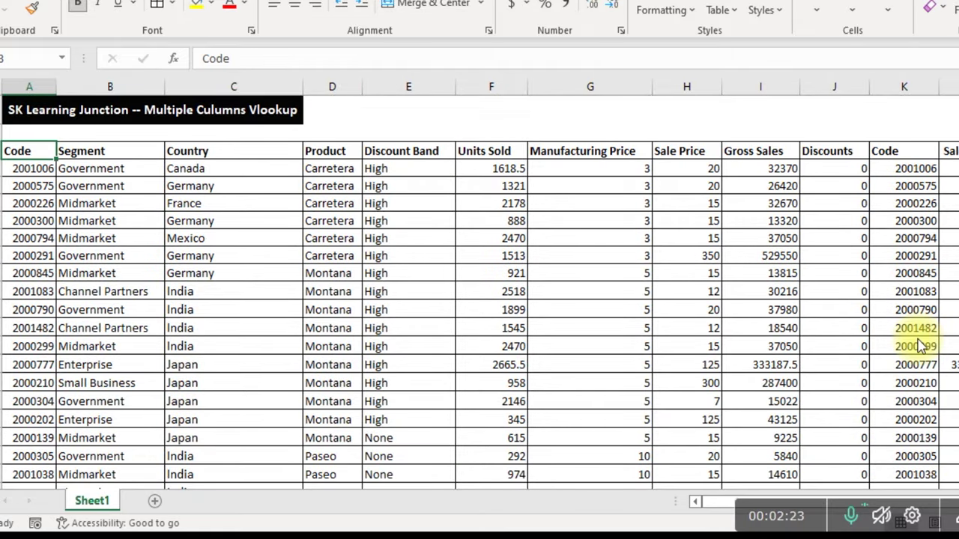
{"action": "key", "text": "alt+Tab"}
{"action": "key", "text": "Down"}
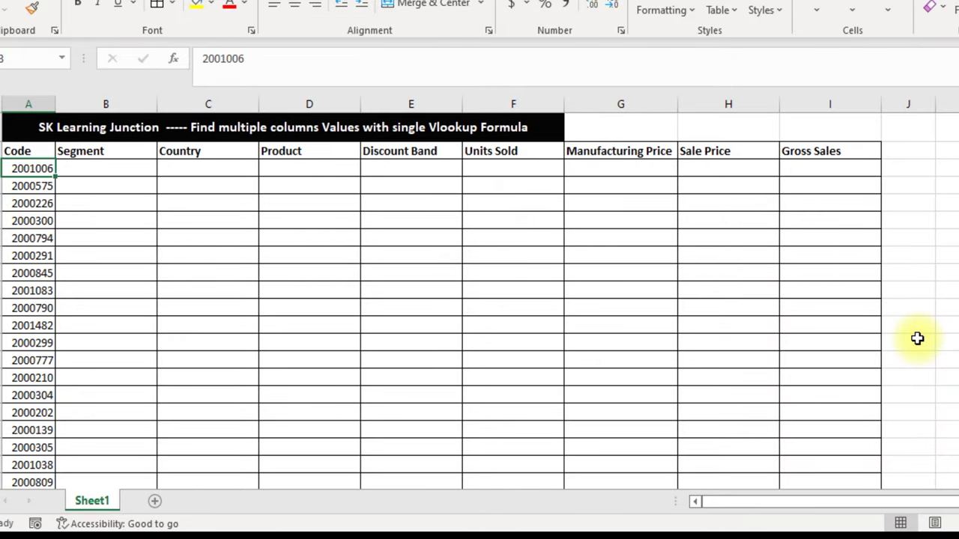
{"action": "key", "text": "Up"}
{"action": "key", "text": "Right"}
{"action": "key", "text": "Right"}
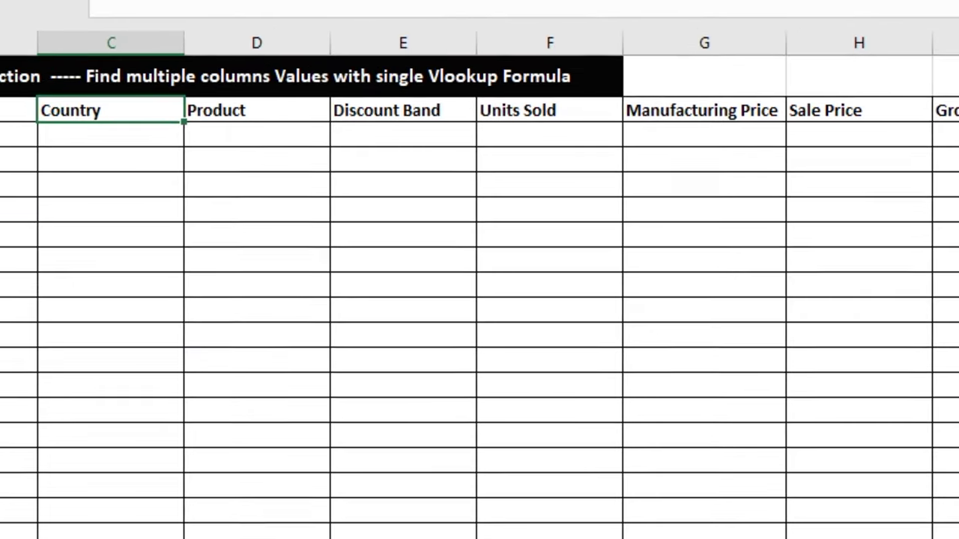
{"action": "key", "text": "Right"}
{"action": "key", "text": "Right"}
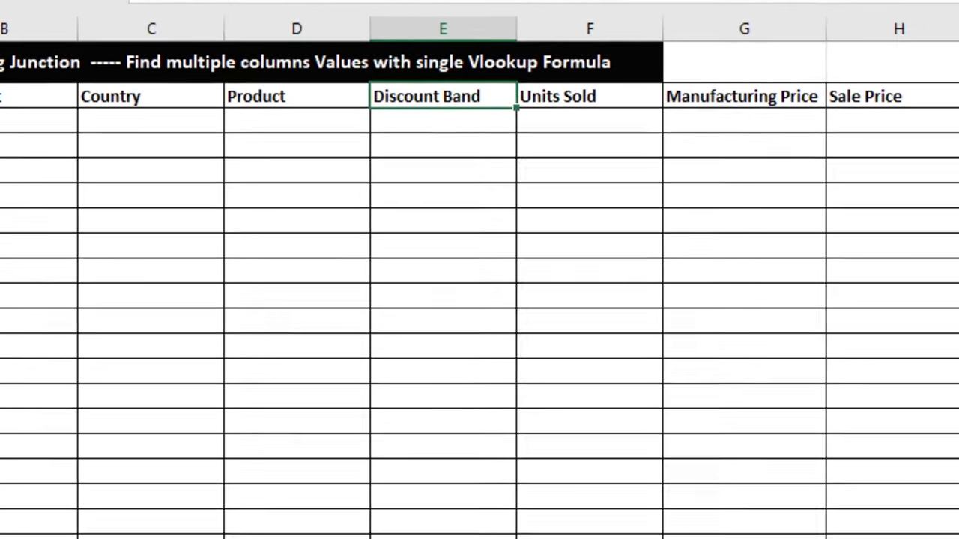
{"action": "key", "text": "Right"}
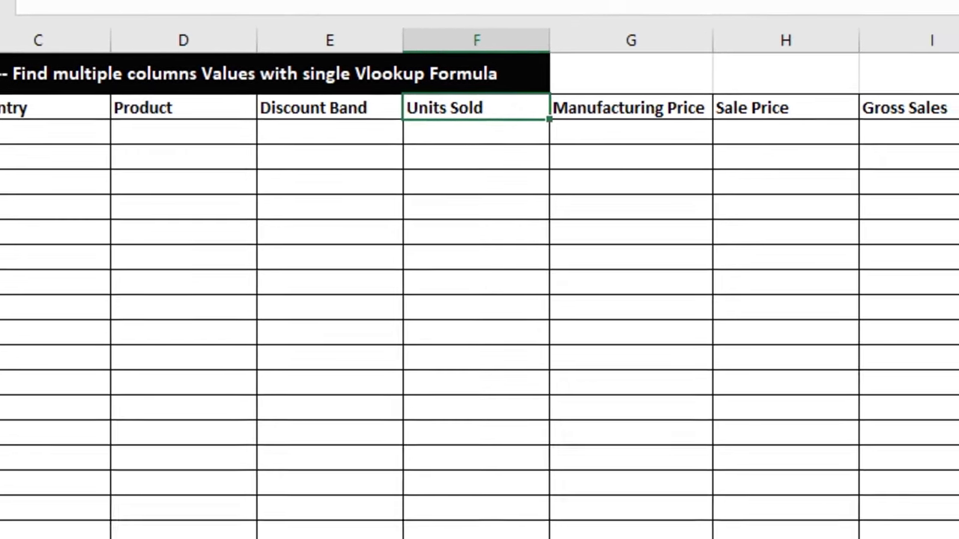
{"action": "key", "text": "Right"}
{"action": "key", "text": "Right"}
{"action": "key", "text": "Right"}
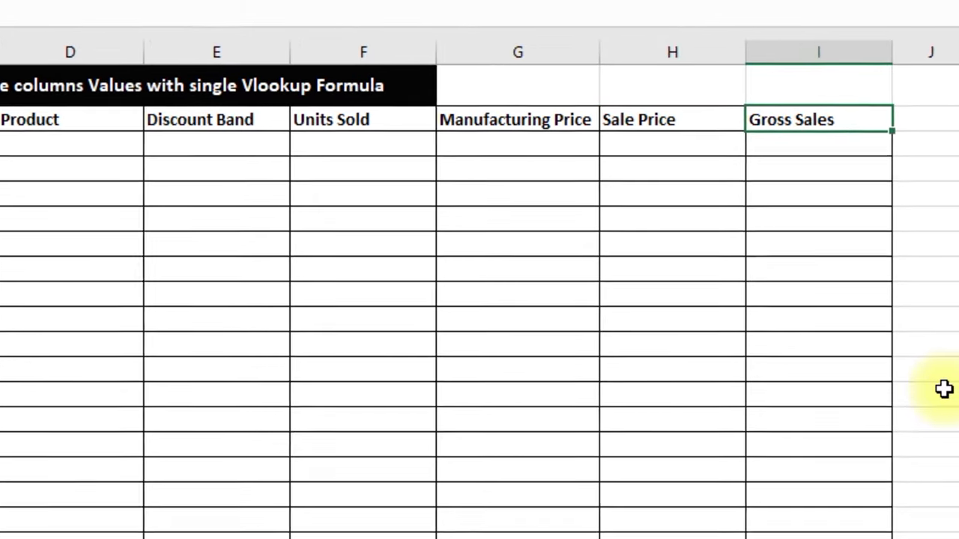
{"action": "key", "text": "ctrl+shift+Left"}
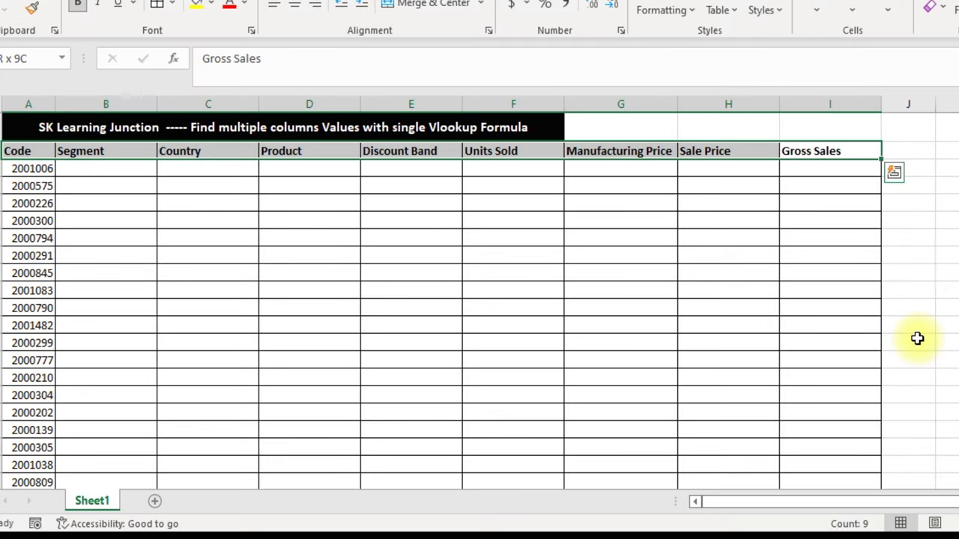
{"action": "key", "text": "ctrl+Left"}
{"action": "key", "text": "Right"}
{"action": "key", "text": "Right"}
{"action": "key", "text": "Left"}
{"action": "key", "text": "ctrl+shift+Right"}
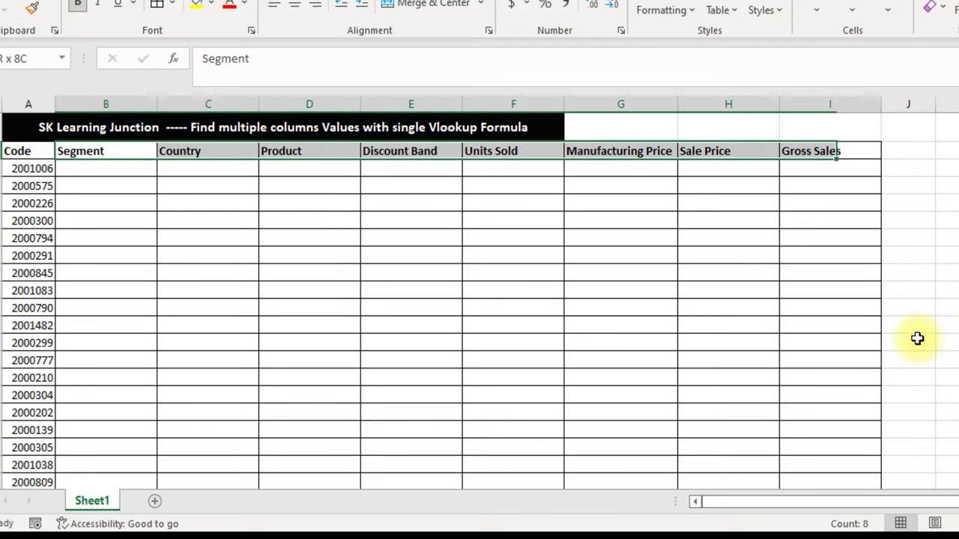
{"action": "key", "text": "Down"}
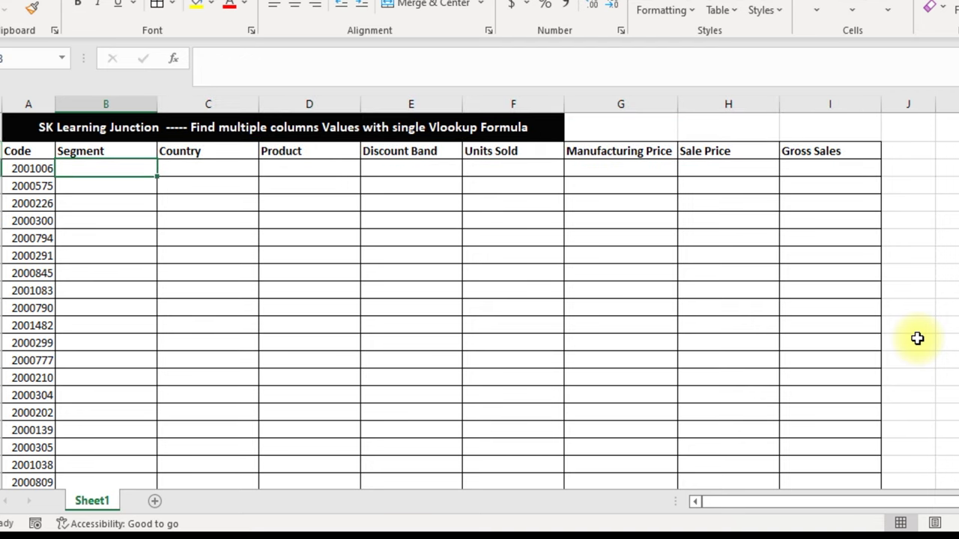
Begin =VLOOKUP on this row's code with the source Code column through column O as the table.
{"action": "type", "text": "="}
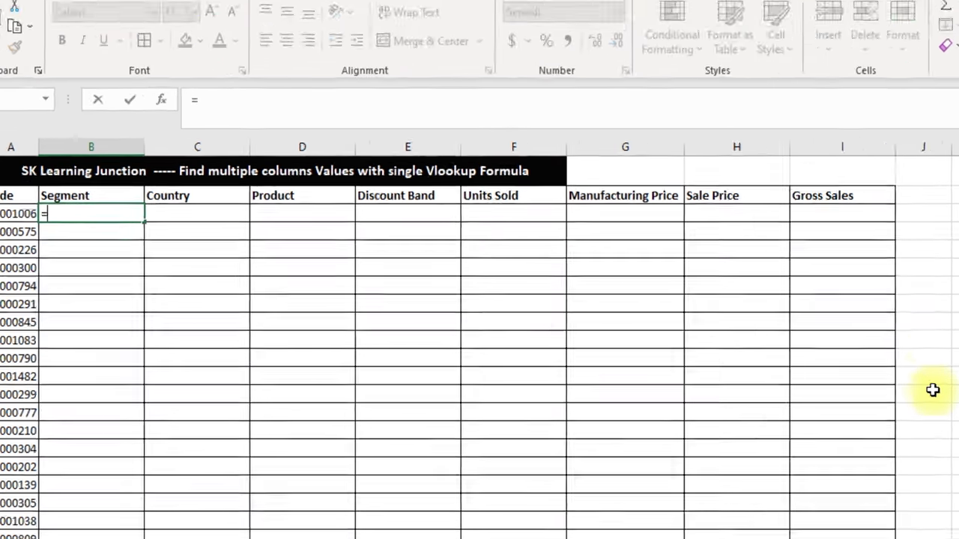
{"action": "type", "text": "vlo"}
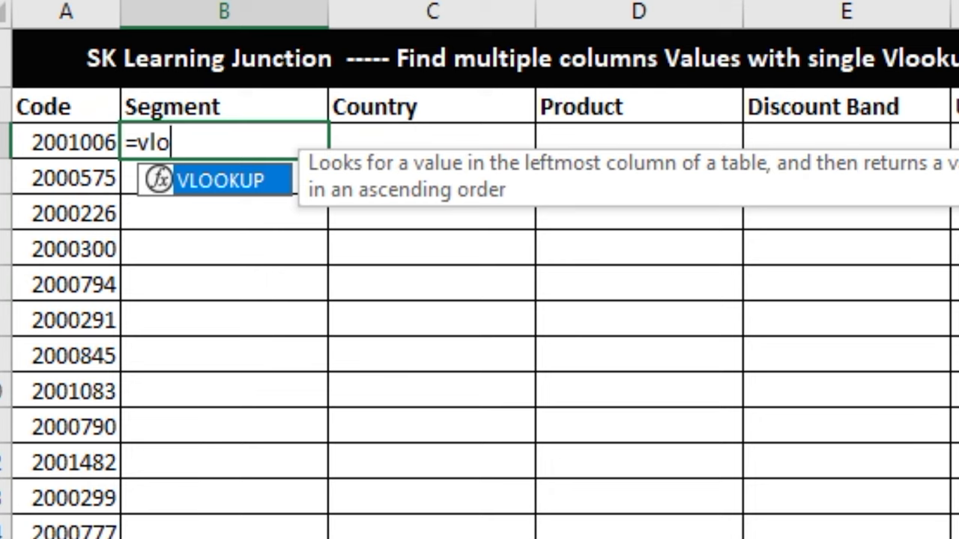
{"action": "key", "text": "Tab"}
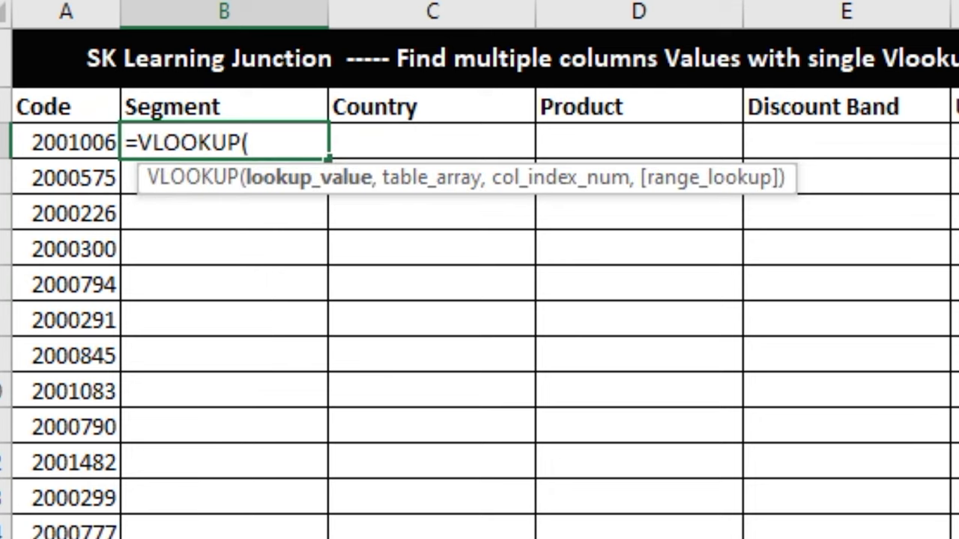
{"action": "left_click", "coordinate": [65, 143]}
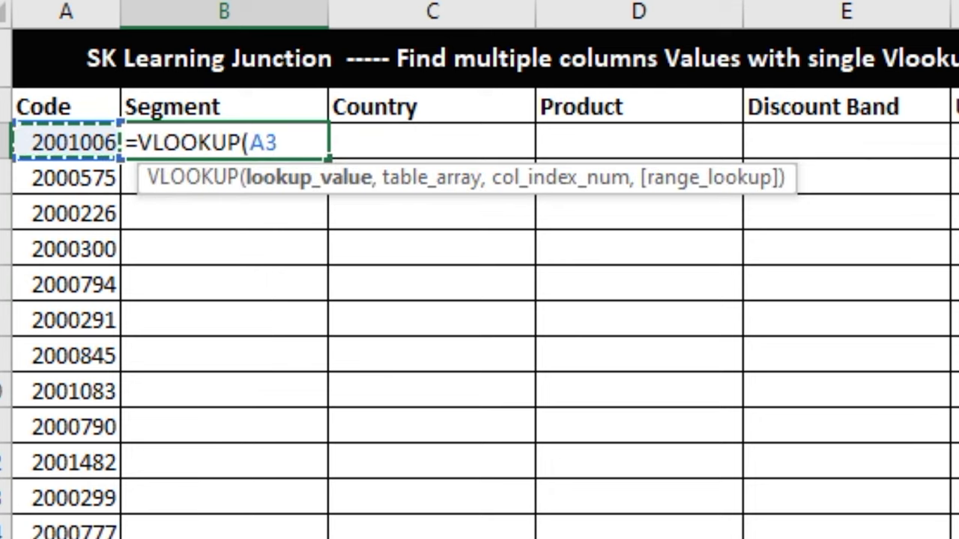
{"action": "type", "text": ","}
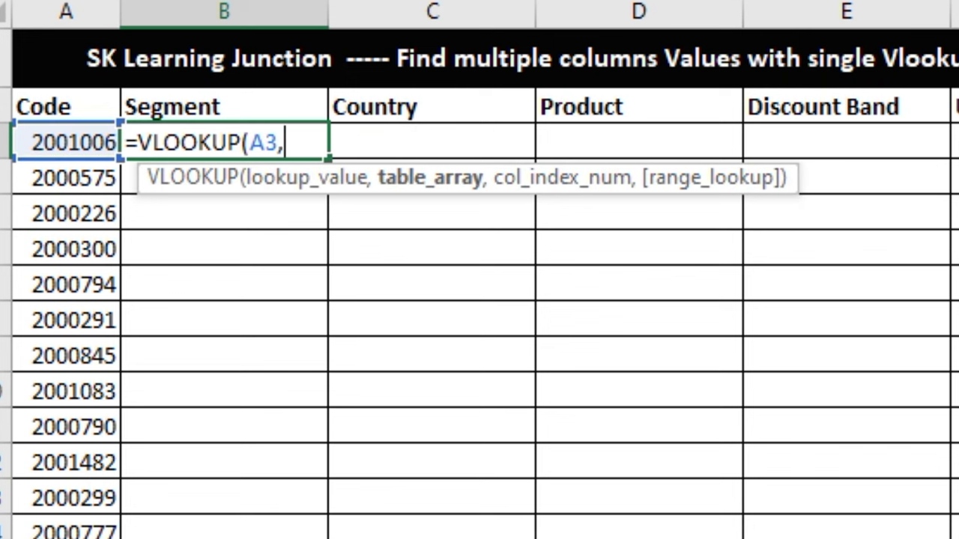
{"action": "key", "text": "alt+Tab"}
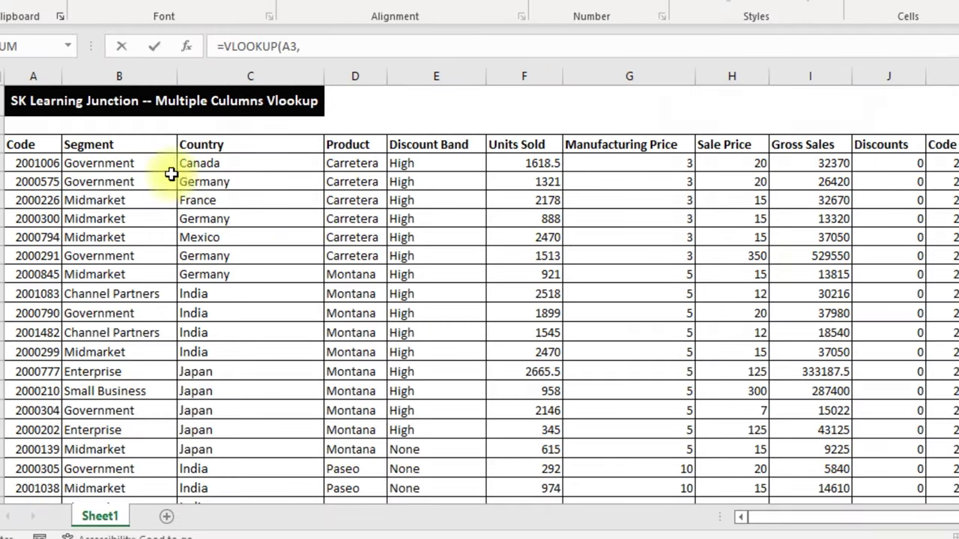
{"action": "left_click", "coordinate": [36, 147]}
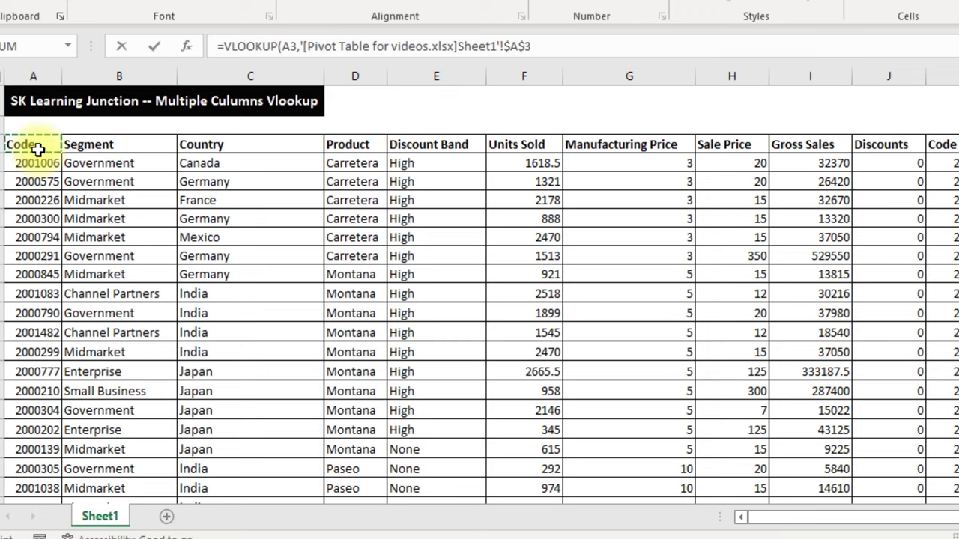
{"action": "key", "text": "ctrl+shift+Down"}
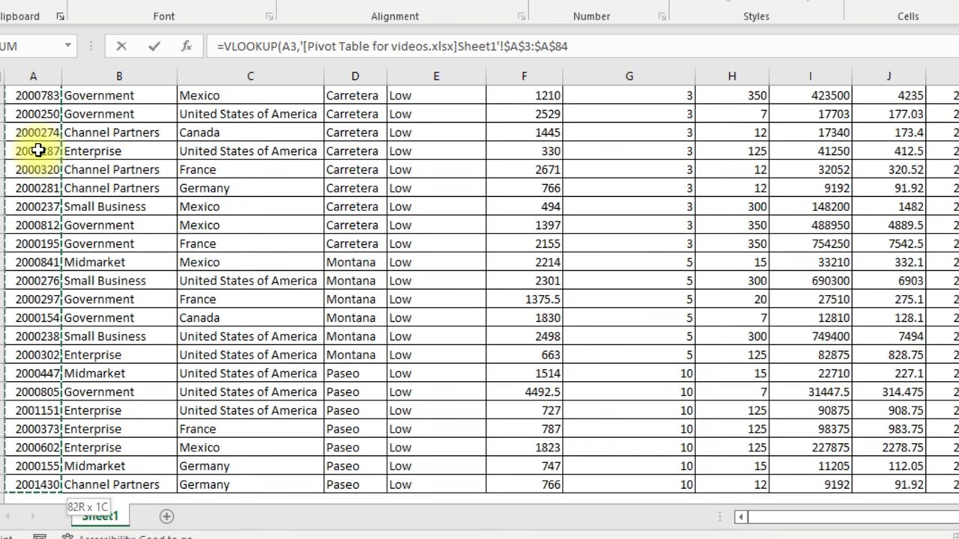
{"action": "key", "text": "ctrl+v"}
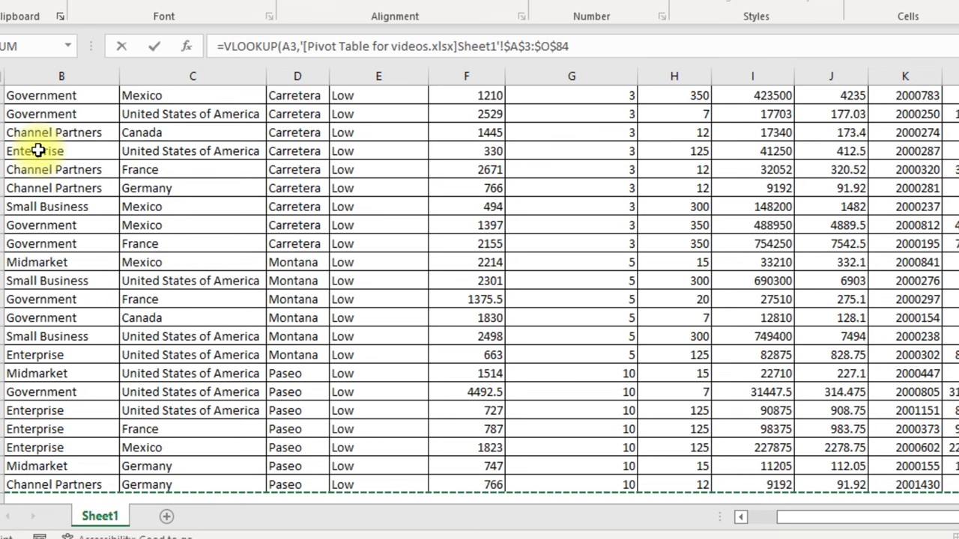
{"action": "type", "text": ","}
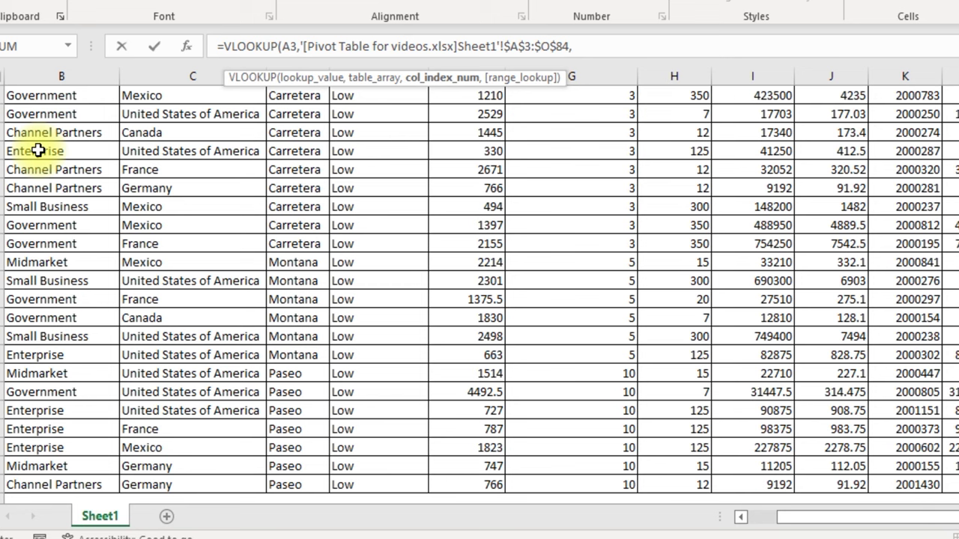
Finish with column index 2 and exact match 0, then fill the formula down all rows.
{"action": "scroll", "coordinate": [193, 197], "scroll_direction": "up", "scroll_amount": 7}
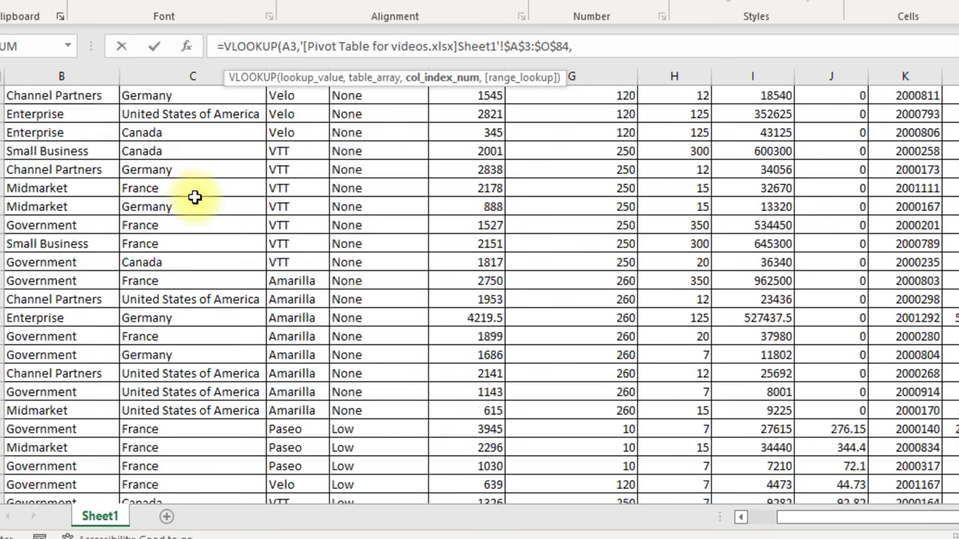
{"action": "scroll", "coordinate": [195, 197], "scroll_direction": "up", "scroll_amount": 13}
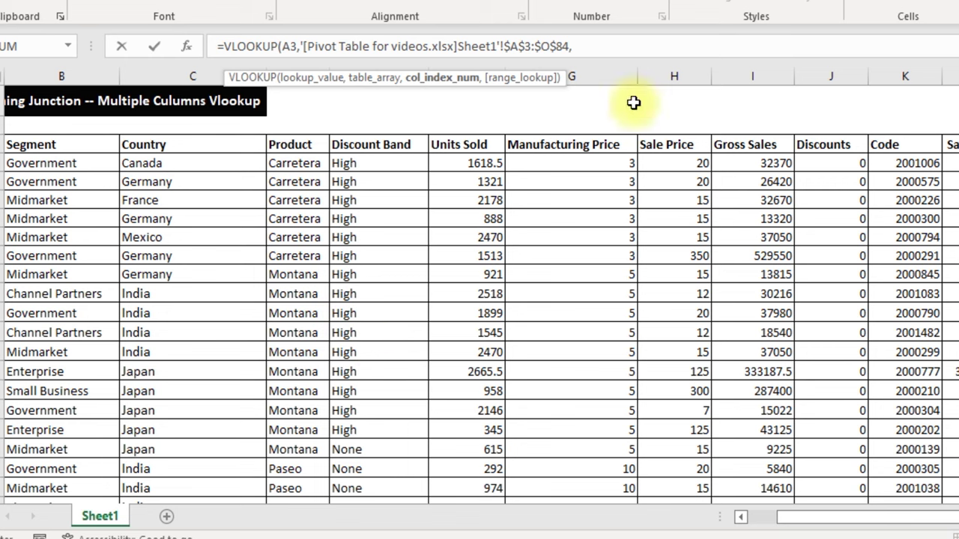
{"action": "type", "text": "2"}
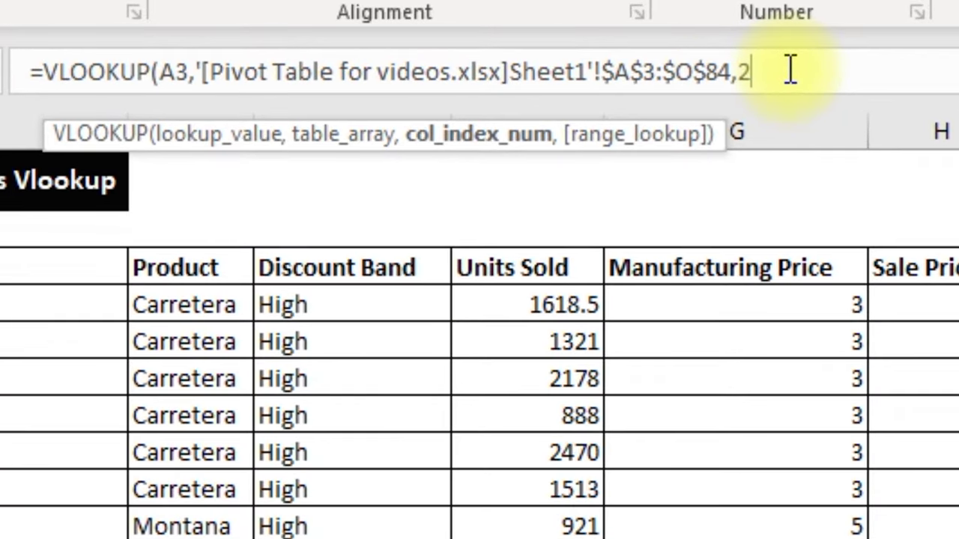
{"action": "type", "text": "0"}
{"action": "key", "text": "BackSpace"}
{"action": "type", "text": ",0"}
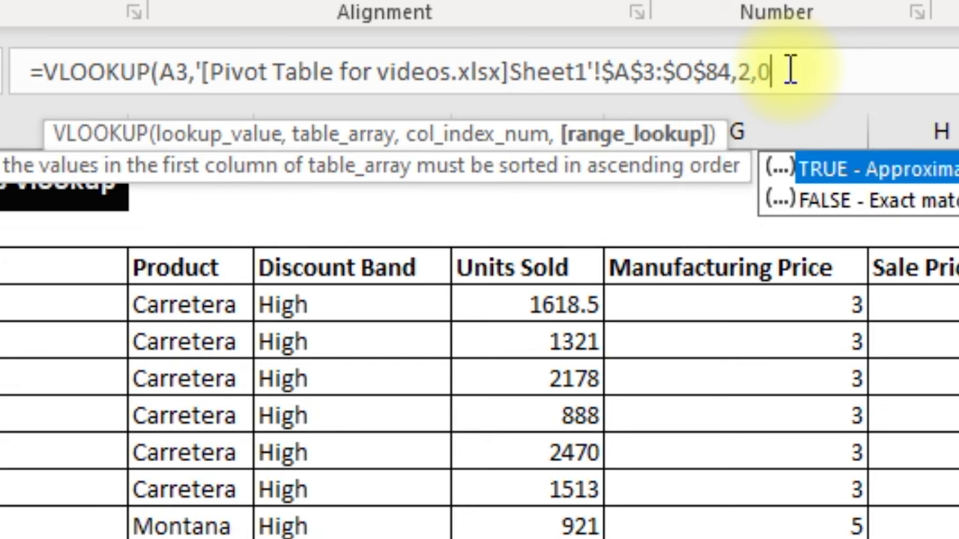
{"action": "type", "text": ")"}
{"action": "key", "text": "Return"}
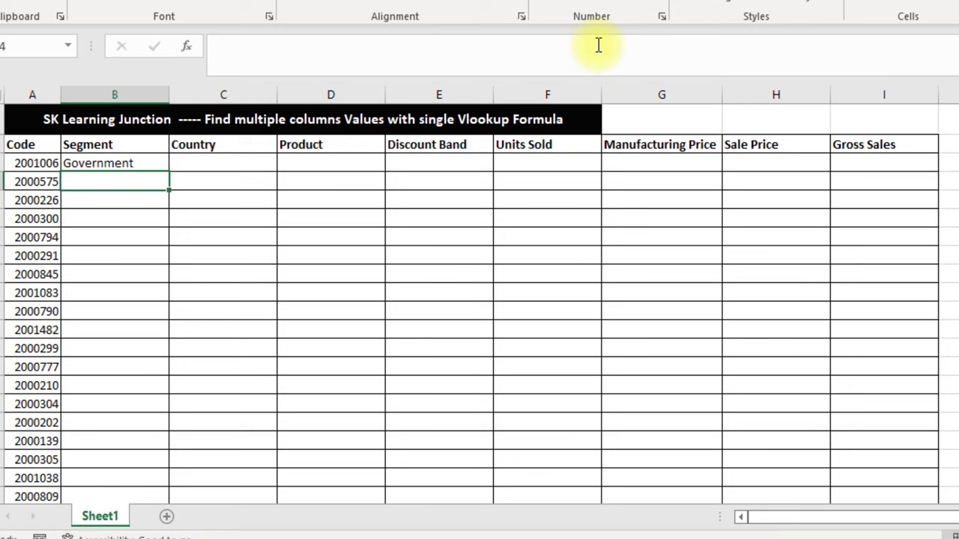
{"action": "left_click", "coordinate": [154, 165]}
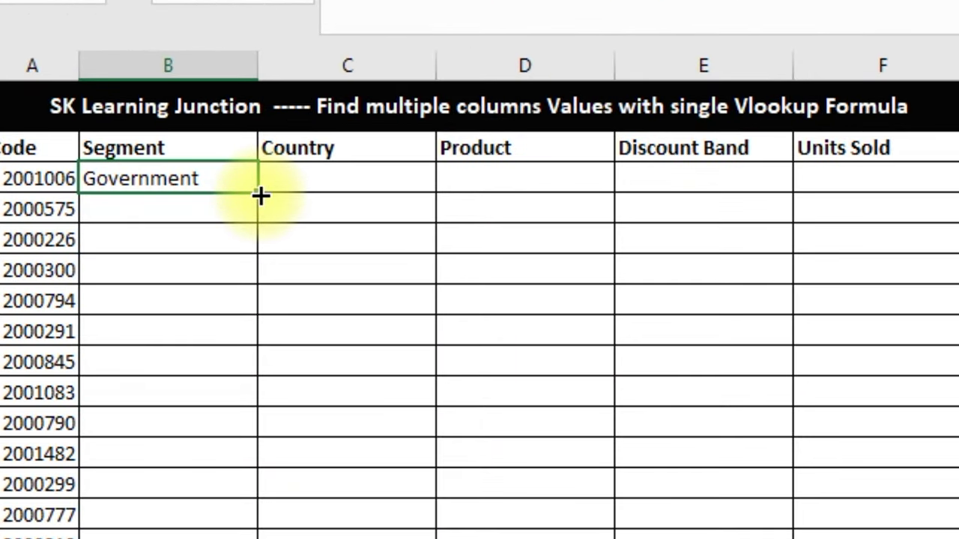
{"action": "double_click", "coordinate": [259, 192]}
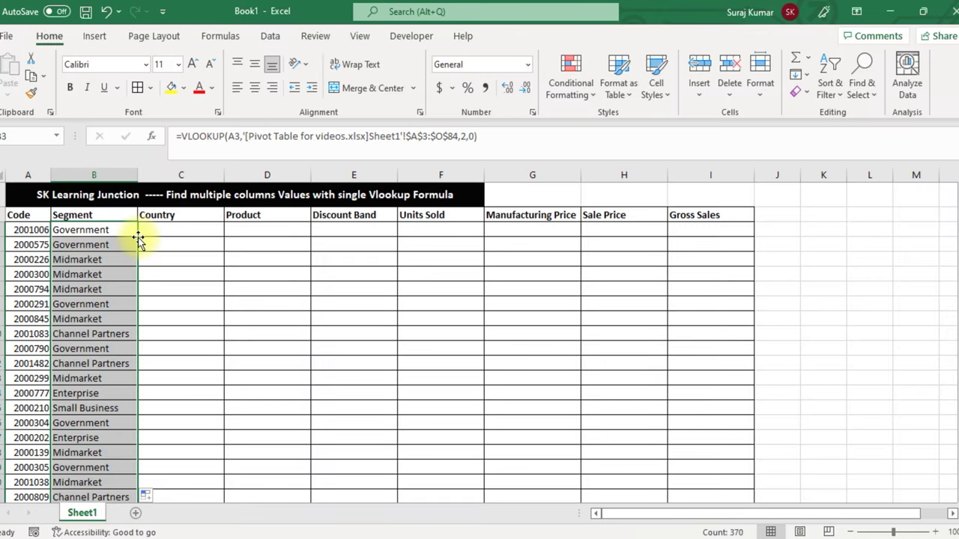
{"action": "left_click", "coordinate": [190, 231]}
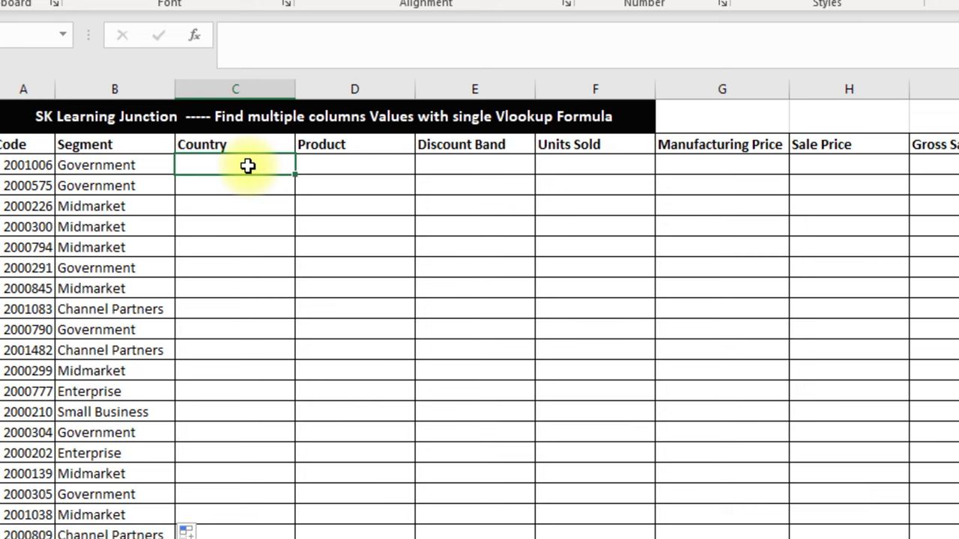
Copy the formula text from B3's Segment VLOOKUP.
{"action": "key", "text": "Right"}
{"action": "key", "text": "Right"}
{"action": "key", "text": "Right"}
{"action": "key", "text": "Right"}
{"action": "key", "text": "Right"}
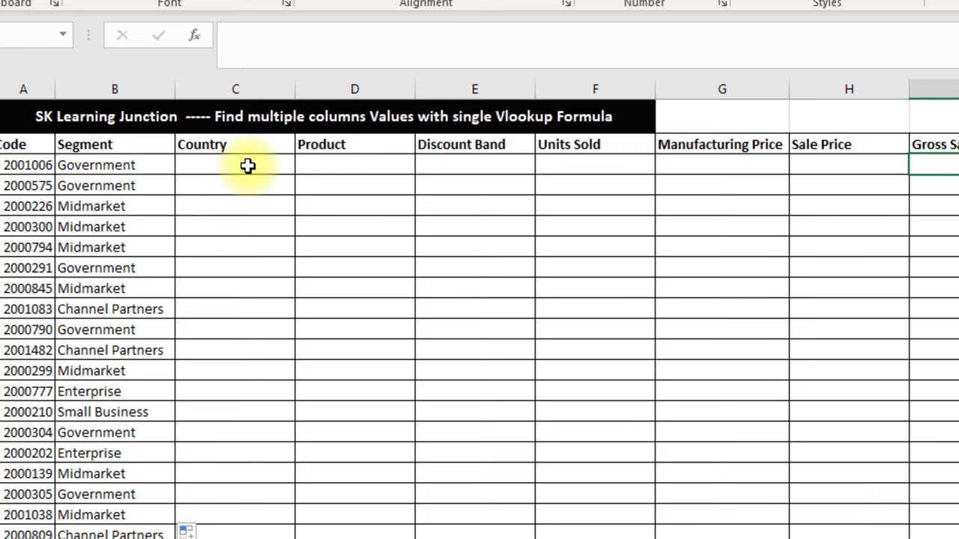
{"action": "key", "text": "Left"}
{"action": "key", "text": "Home"}
{"action": "key", "text": "Right"}
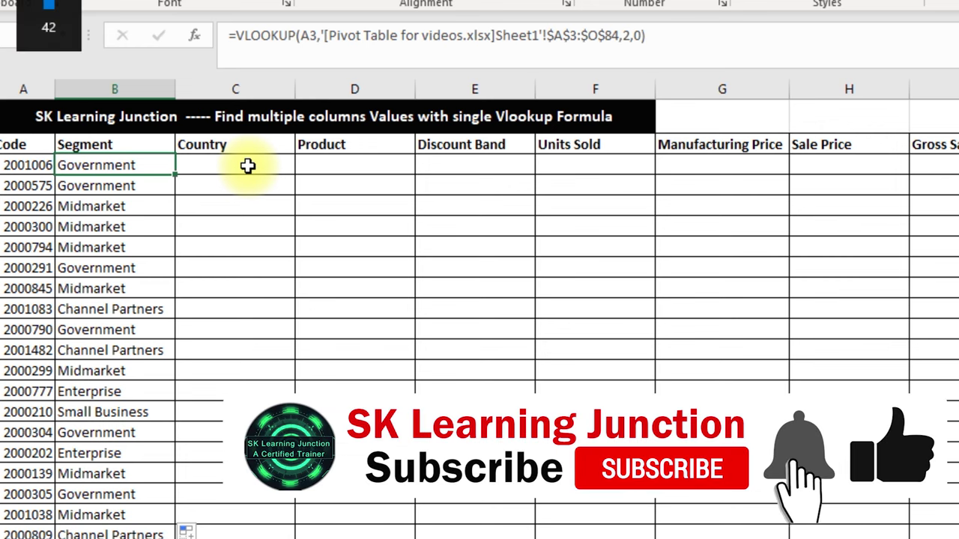
{"action": "key", "text": "F2"}
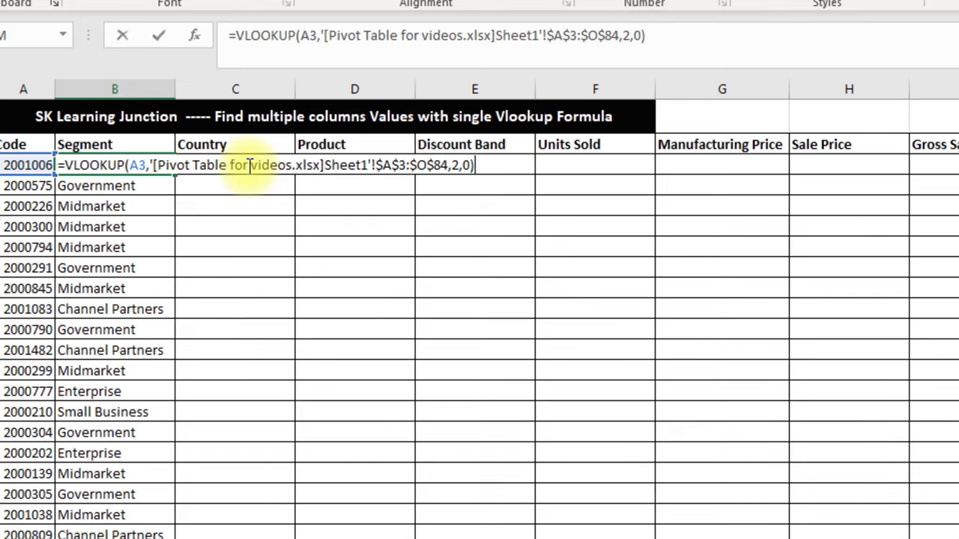
{"action": "key", "text": "shift+Home"}
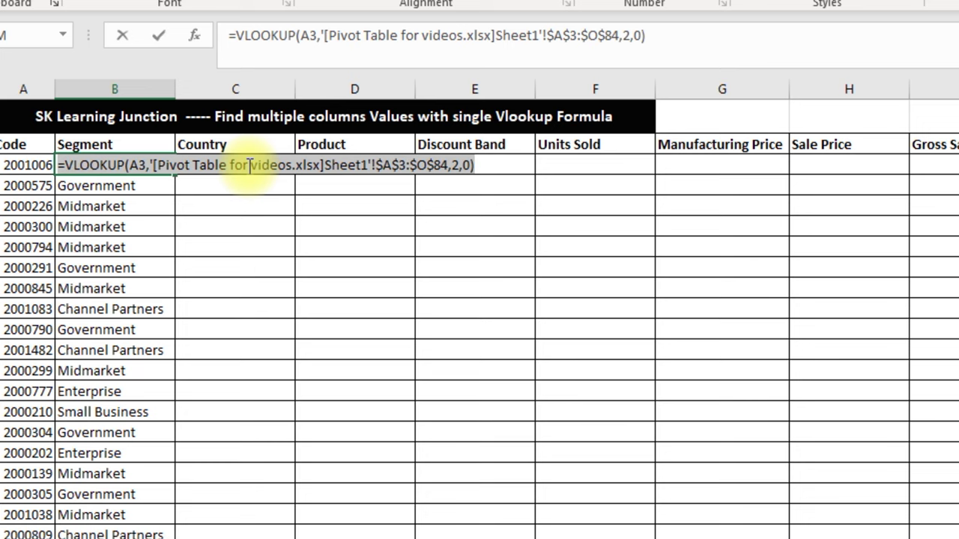
{"action": "key", "text": "Return"}
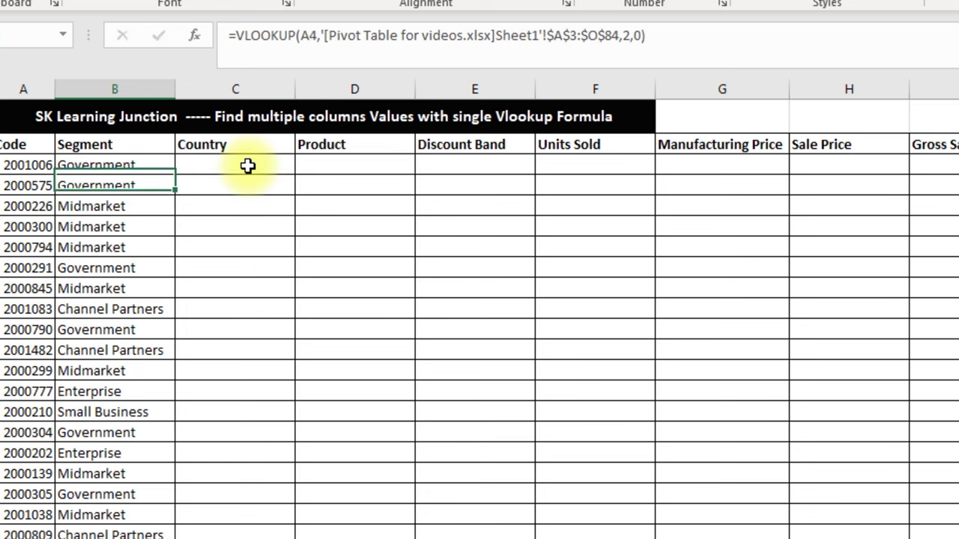
Paste the formula into each cell from C3 (Country) through I3 (Gross Sales).
{"action": "left_click", "coordinate": [248, 166]}
{"action": "key", "text": "Right"}
{"action": "key", "text": "Right"}
{"action": "key", "text": "Right"}
{"action": "key", "text": "Left"}
{"action": "key", "text": "Left"}
{"action": "key", "text": "Left"}
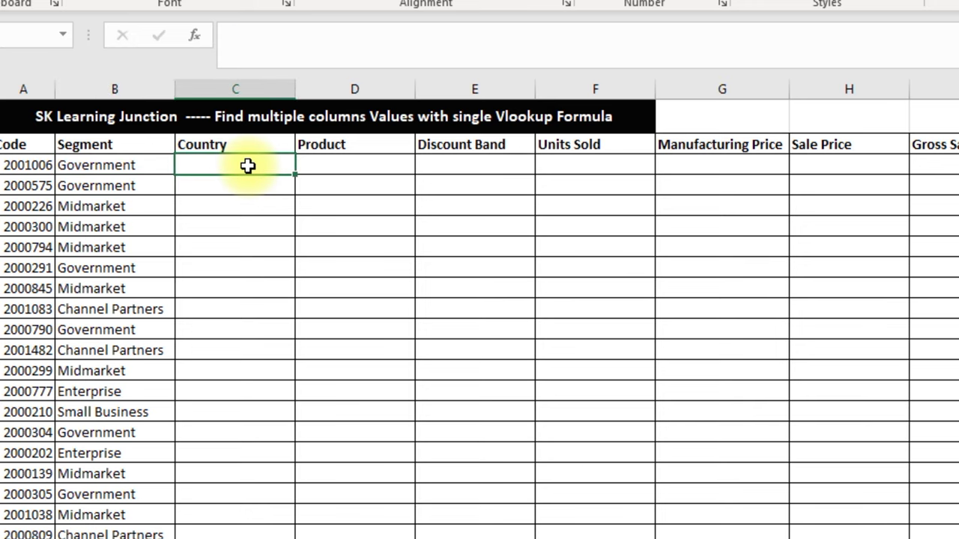
{"action": "key", "text": "ctrl+v"}
{"action": "key", "text": "Right"}
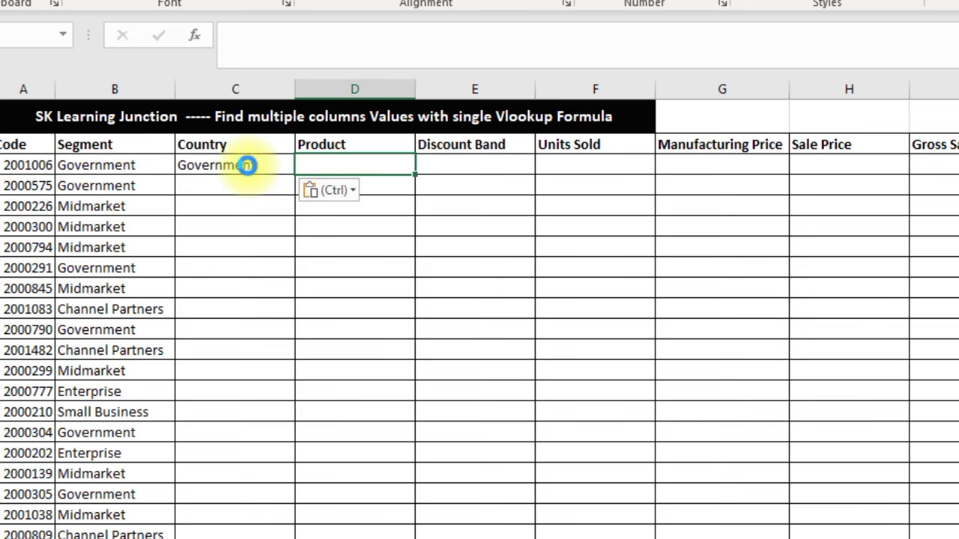
{"action": "key", "text": "ctrl+v"}
{"action": "key", "text": "Right"}
{"action": "key", "text": "ctrl+v"}
{"action": "key", "text": "Right"}
{"action": "key", "text": "ctrl+v"}
{"action": "key", "text": "Right"}
{"action": "key", "text": "ctrl+v"}
{"action": "key", "text": "Right"}
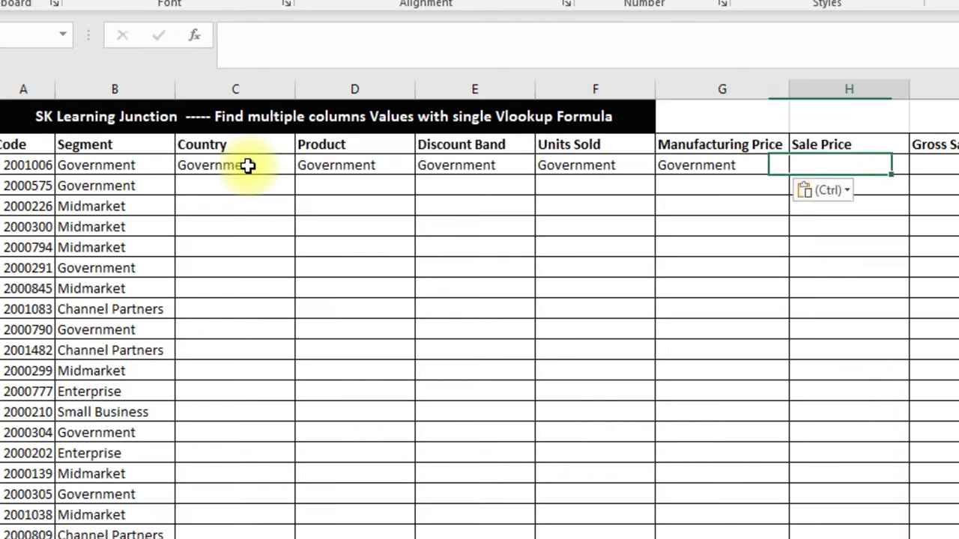
{"action": "key", "text": "ctrl+v"}
{"action": "key", "text": "ctrl+Right"}
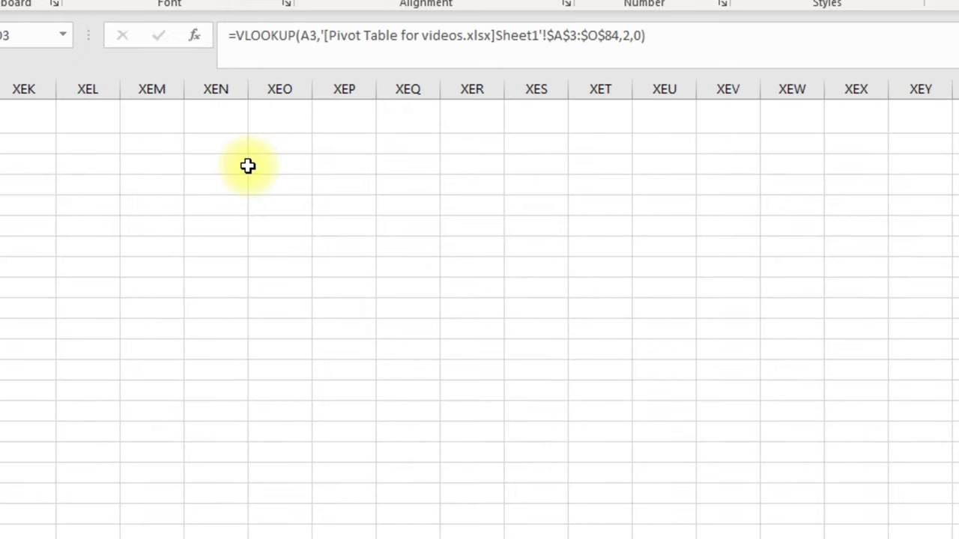
{"action": "key", "text": "ctrl+Left"}
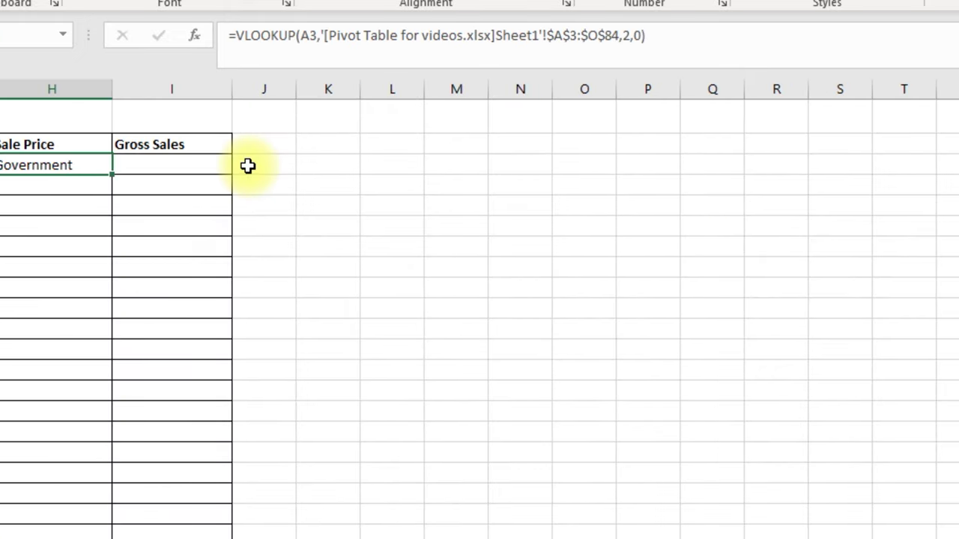
{"action": "key", "text": "Right"}
{"action": "type", "text": "Government"}
{"action": "key", "text": "ctrl+Left"}
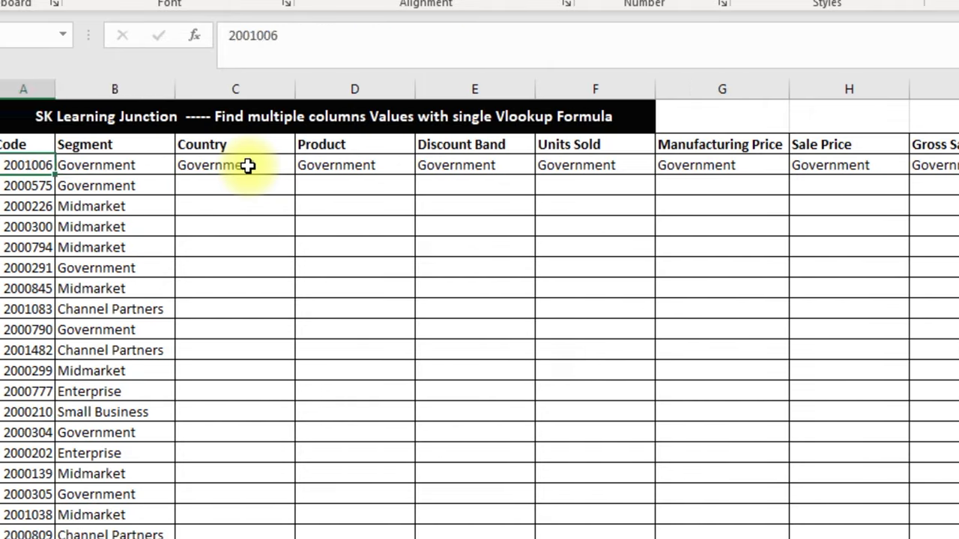
{"action": "key", "text": "Right"}
{"action": "key", "text": "F2"}
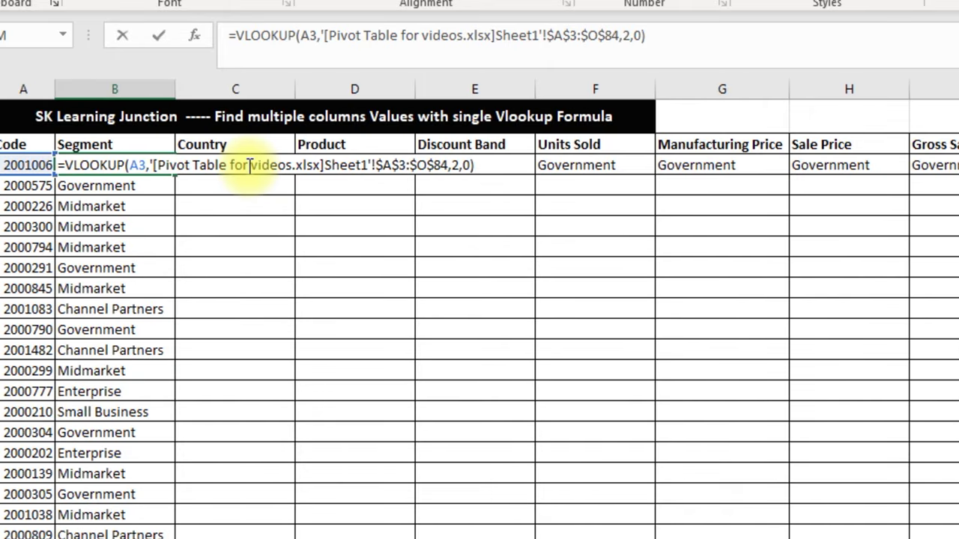
Review B3's VLOOKUP formula in the formula bar.
{"action": "left_click", "coordinate": [708, 46]}
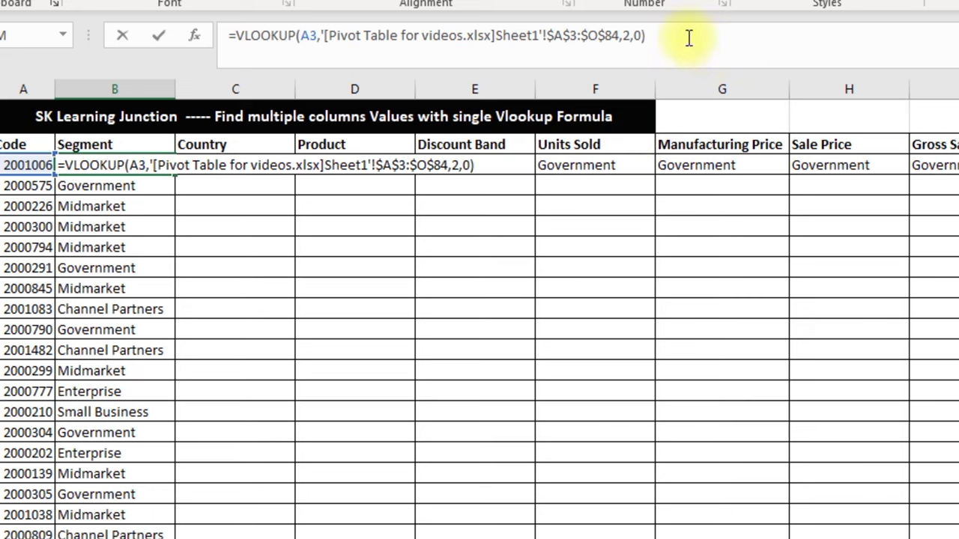
{"action": "key", "text": "ctrl+shift+Left"}
{"action": "key", "text": "ctrl+shift+Left"}
{"action": "key", "text": "ctrl+shift+Left"}
{"action": "key", "text": "ctrl+shift+Left"}
{"action": "key", "text": "ctrl+shift+Left"}
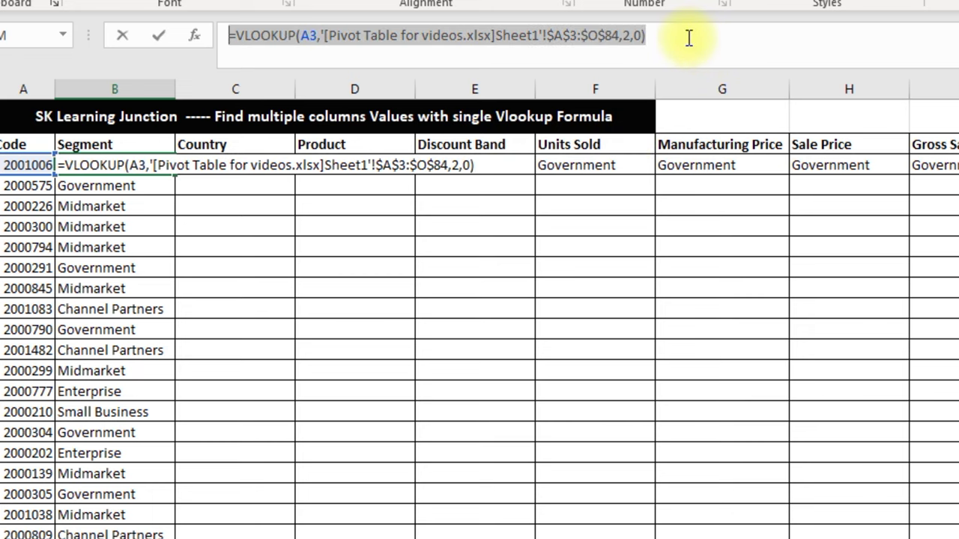
{"action": "key", "text": "Return"}
{"action": "key", "text": "Up"}
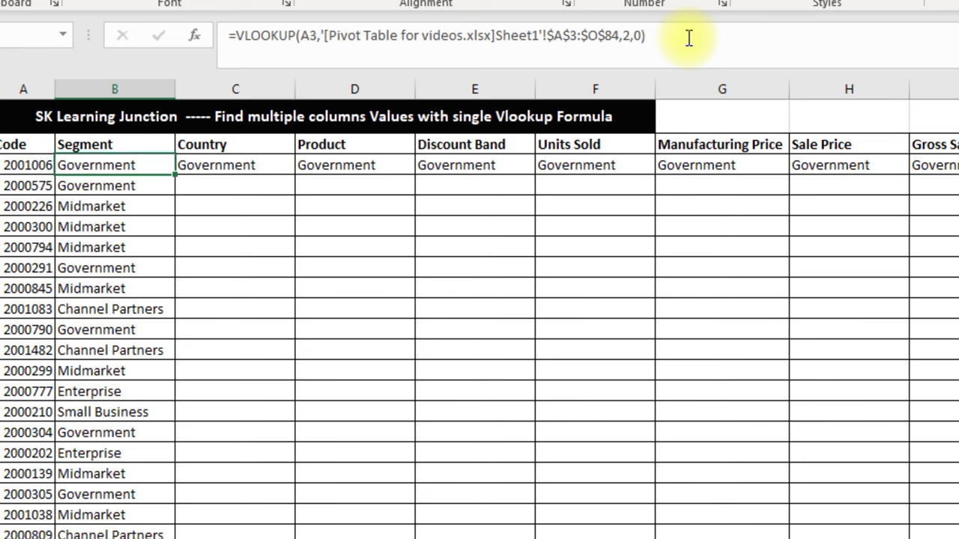
{"action": "key", "text": "Right"}
{"action": "key", "text": "Right"}
{"action": "key", "text": "Right"}
{"action": "key", "text": "Right"}
{"action": "key", "text": "Right"}
{"action": "key", "text": "Right"}
{"action": "key", "text": "Left"}
{"action": "key", "text": "Left"}
{"action": "key", "text": "Left"}
{"action": "key", "text": "Left"}
{"action": "key", "text": "Left"}
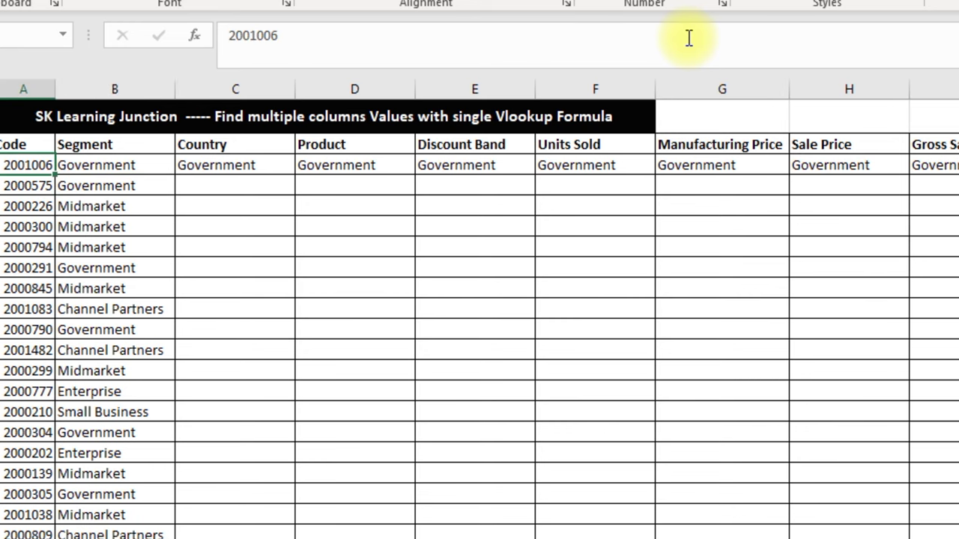
{"action": "key", "text": "Right"}
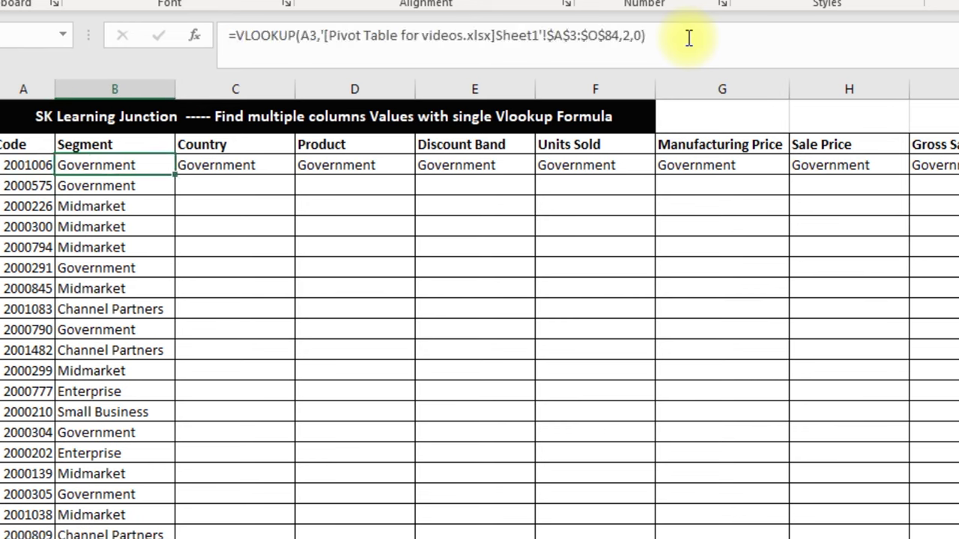
Check the column index in C3's formula, then switch to the source workbook.
{"action": "key", "text": "Right"}
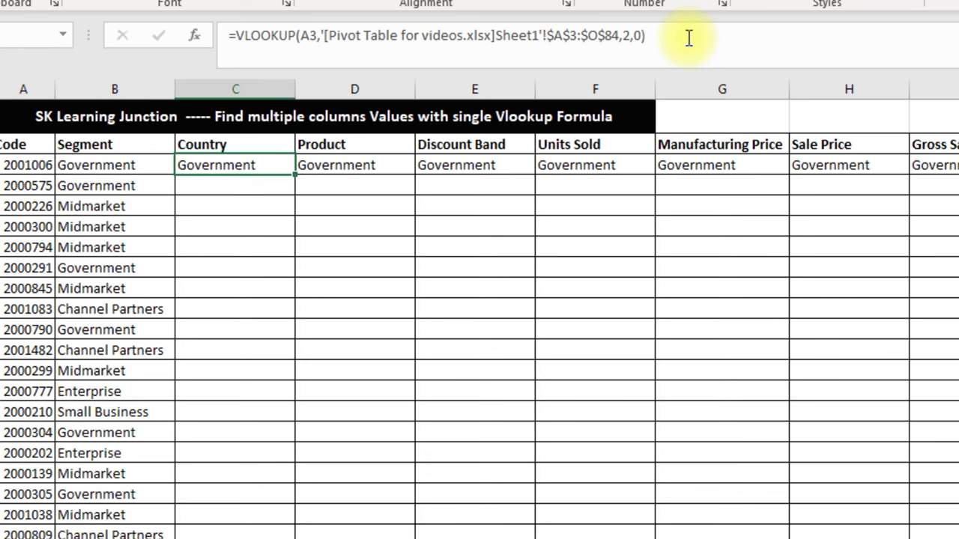
{"action": "left_click_drag", "start_coordinate": [643, 36], "coordinate": [606, 41]}
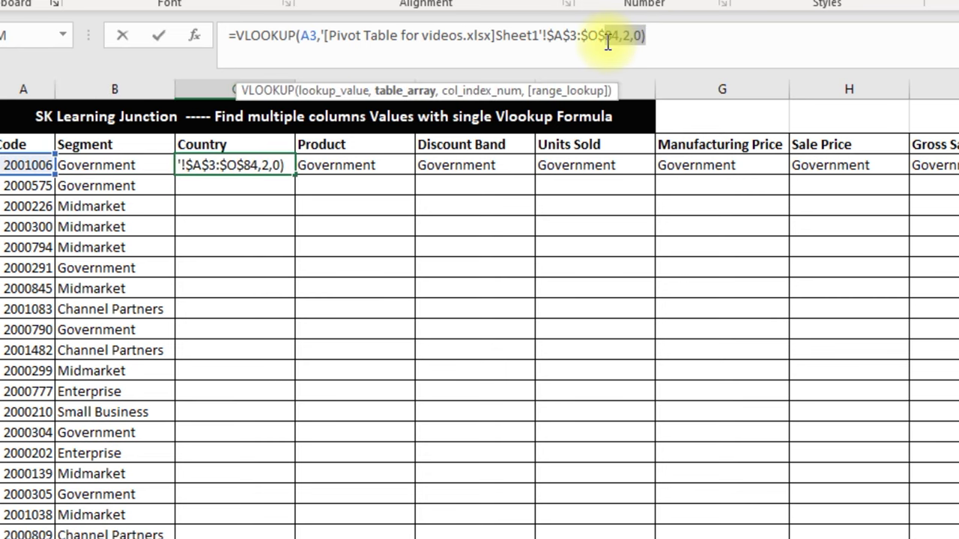
{"action": "key", "text": "Escape"}
{"action": "key", "text": "Home"}
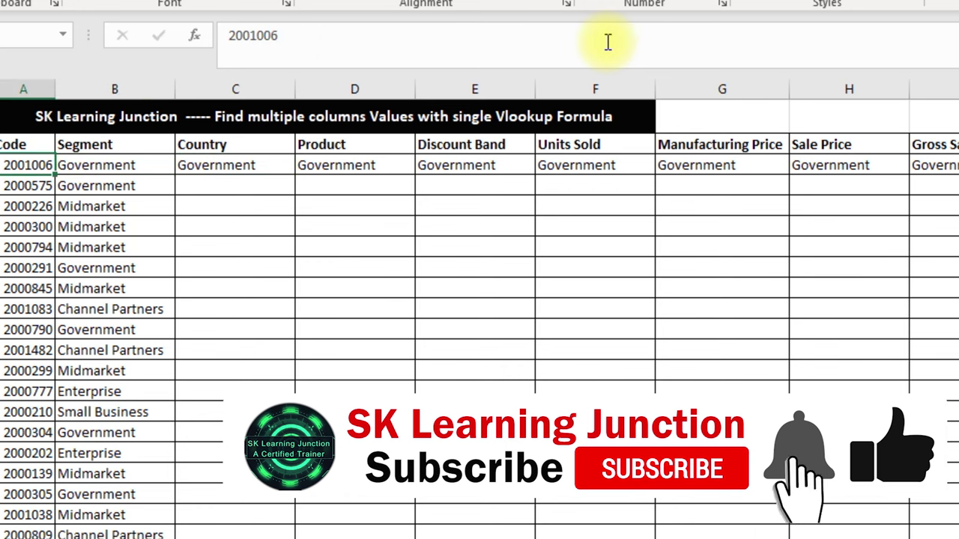
{"action": "key", "text": "alt+Tab"}
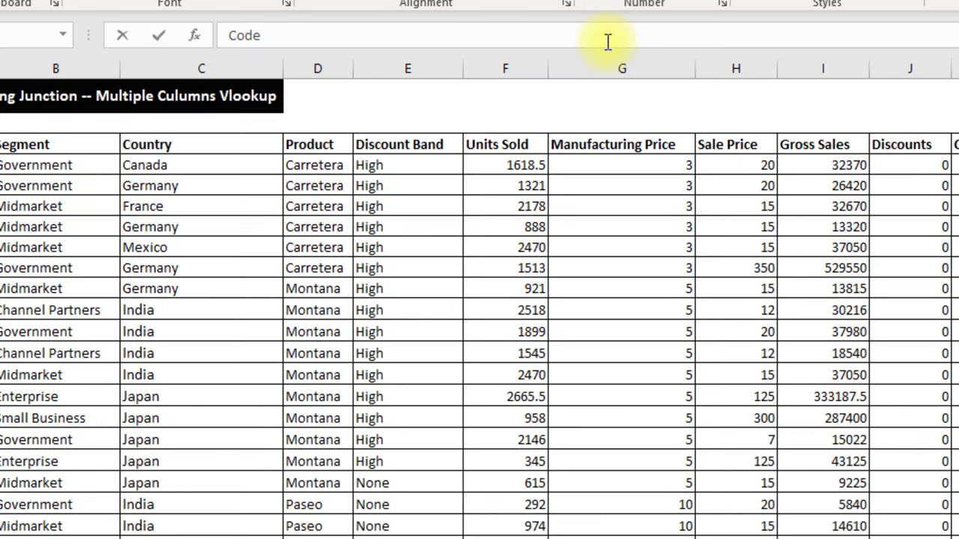
Browse the source Code and Segment columns and land on the first code, 2001006.
{"action": "key", "text": "Right"}
{"action": "key", "text": "Left"}
{"action": "key", "text": "Right"}
{"action": "key", "text": "Left"}
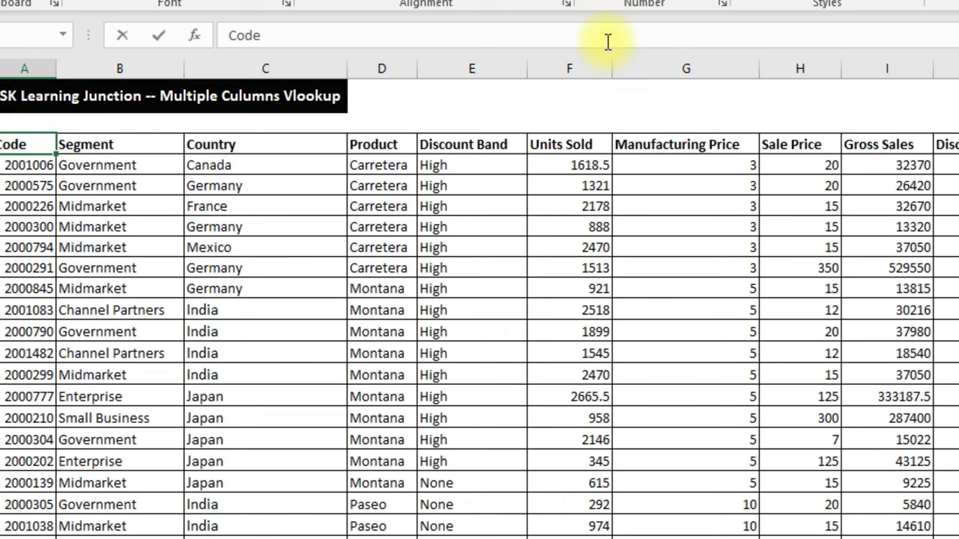
{"action": "key", "text": "shift+Down"}
{"action": "key", "text": "Down"}
{"action": "key", "text": "Up"}
{"action": "key", "text": "Right"}
{"action": "key", "text": "Down"}
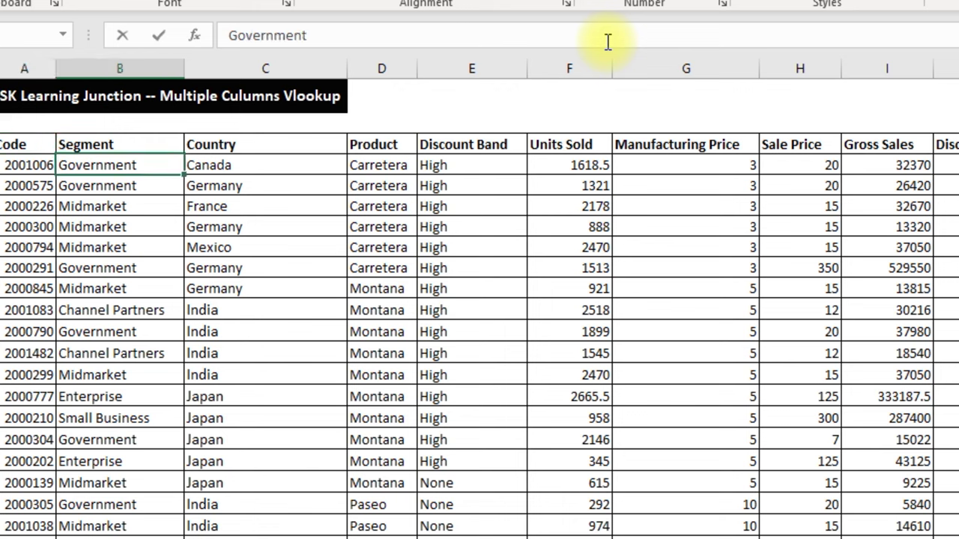
{"action": "key", "text": "Left"}
Count the source columns from Segment through Gross Sales, then return to the target workbook.
{"action": "key", "text": "shift+Right"}
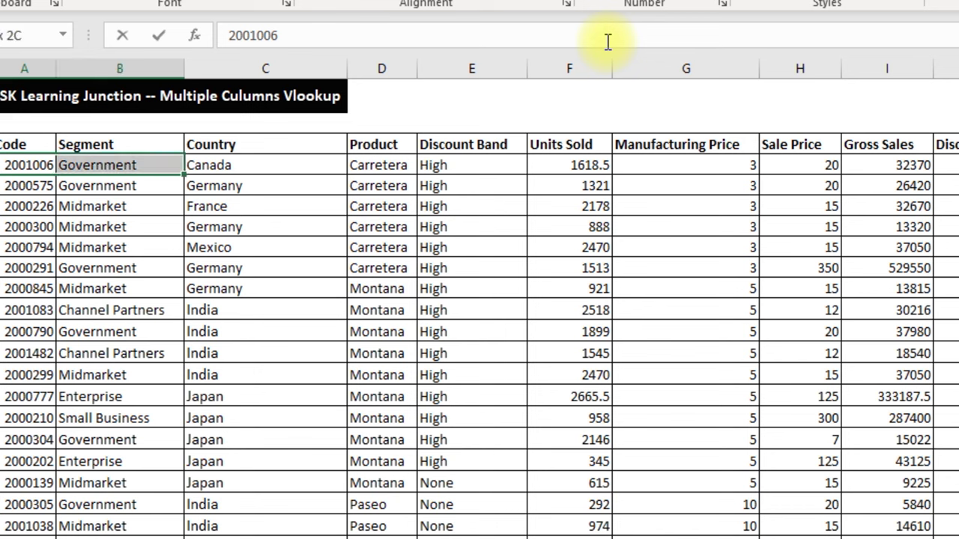
{"action": "key", "text": "shift+Right"}
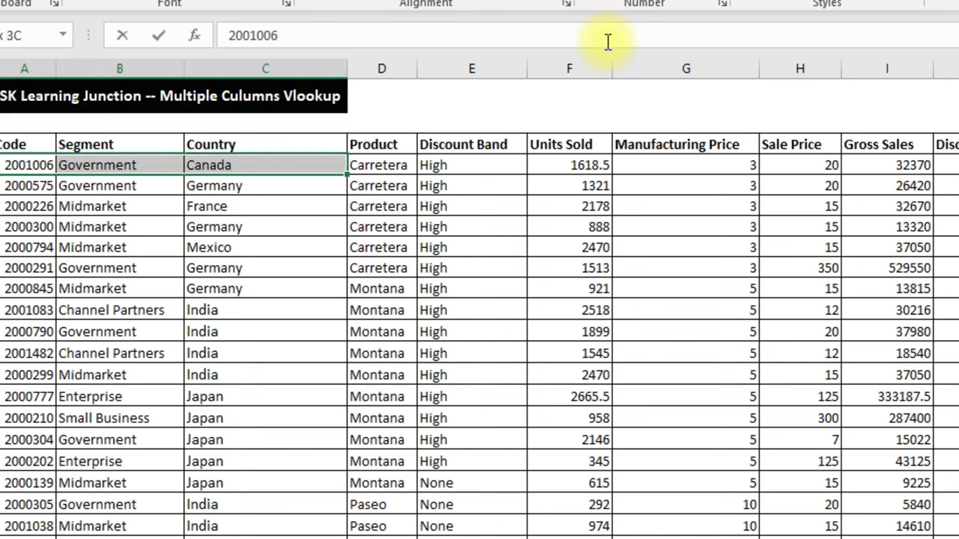
{"action": "key", "text": "shift+Right"}
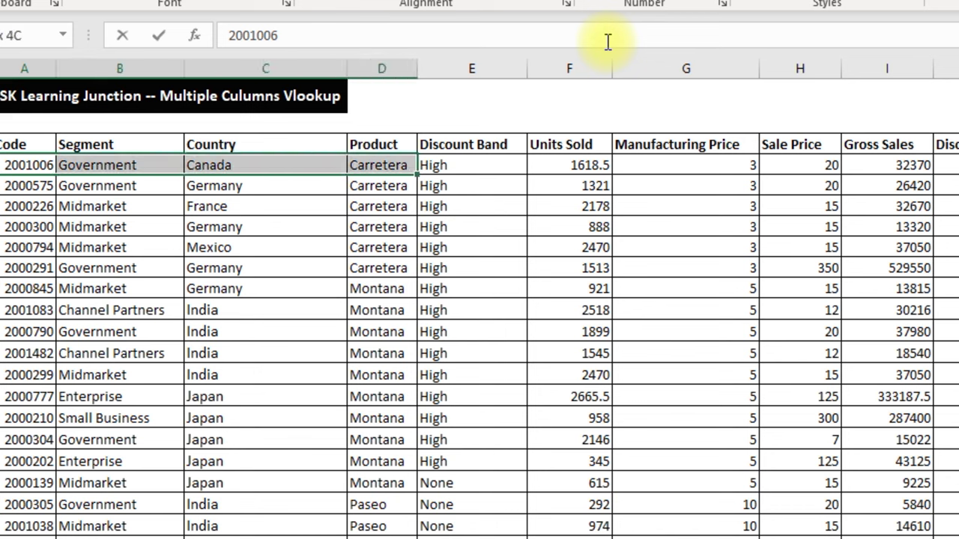
{"action": "key", "text": "shift+Right"}
{"action": "key", "text": "Right"}
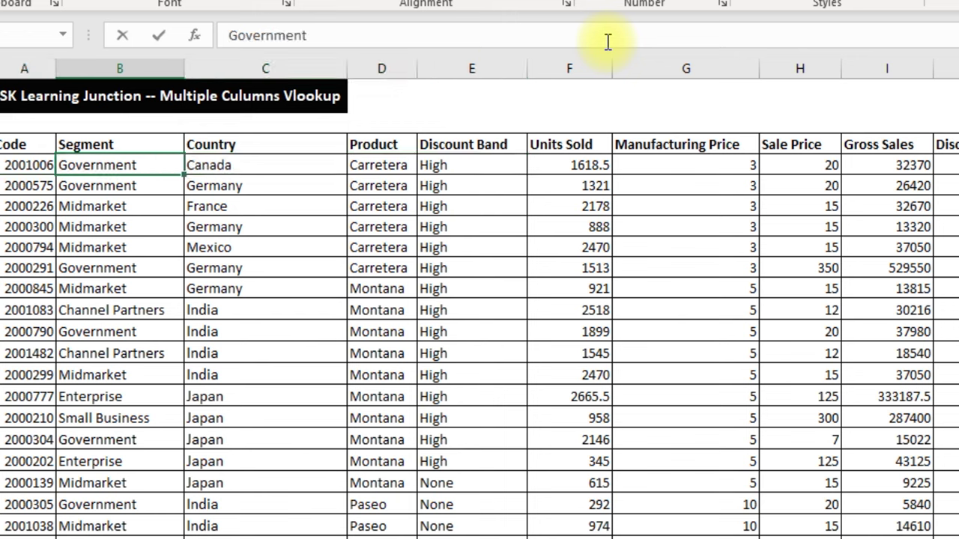
{"action": "key", "text": "Right"}
{"action": "key", "text": "Right"}
{"action": "key", "text": "Right"}
{"action": "key", "text": "Right"}
{"action": "key", "text": "Right"}
{"action": "key", "text": "Right"}
{"action": "key", "text": "Right"}
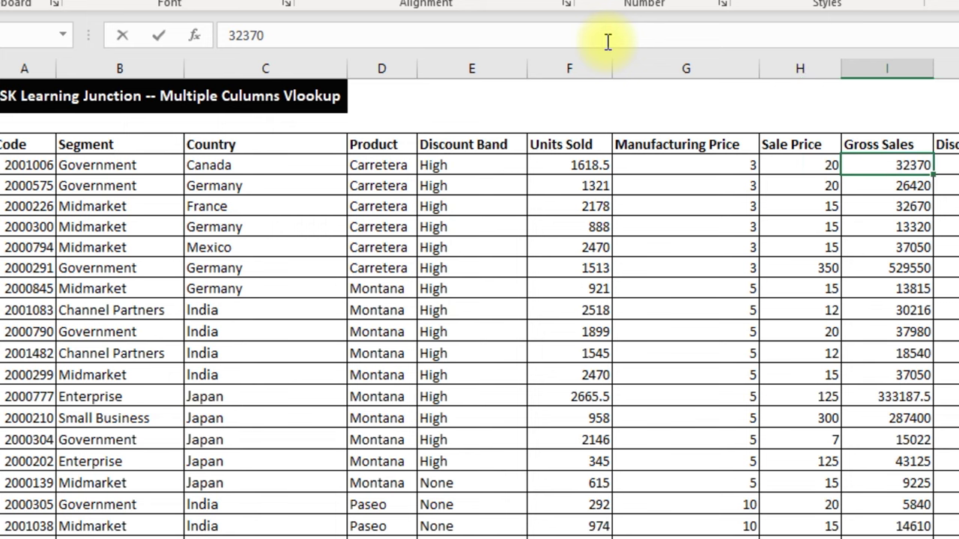
{"action": "key", "text": "ctrl+shift+Left"}
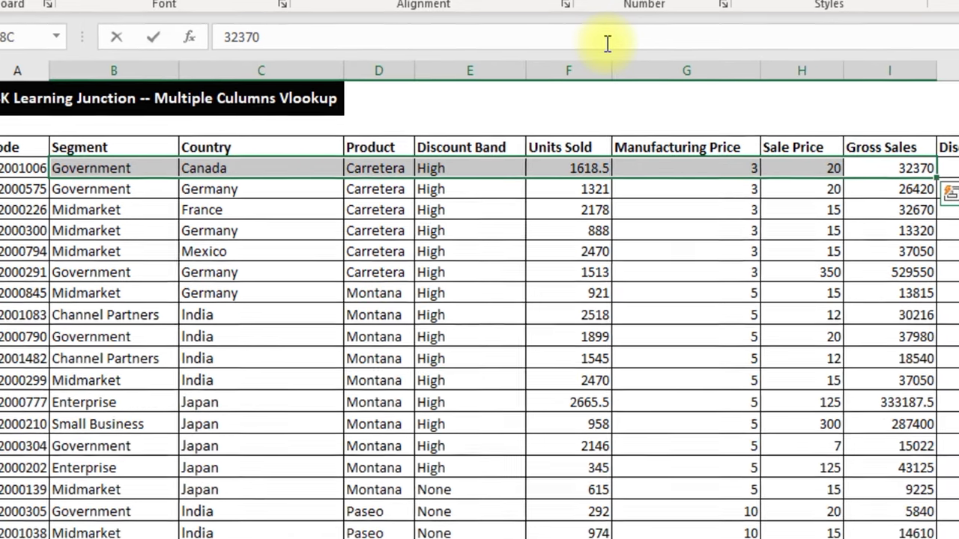
{"action": "key", "text": "alt+Tab"}
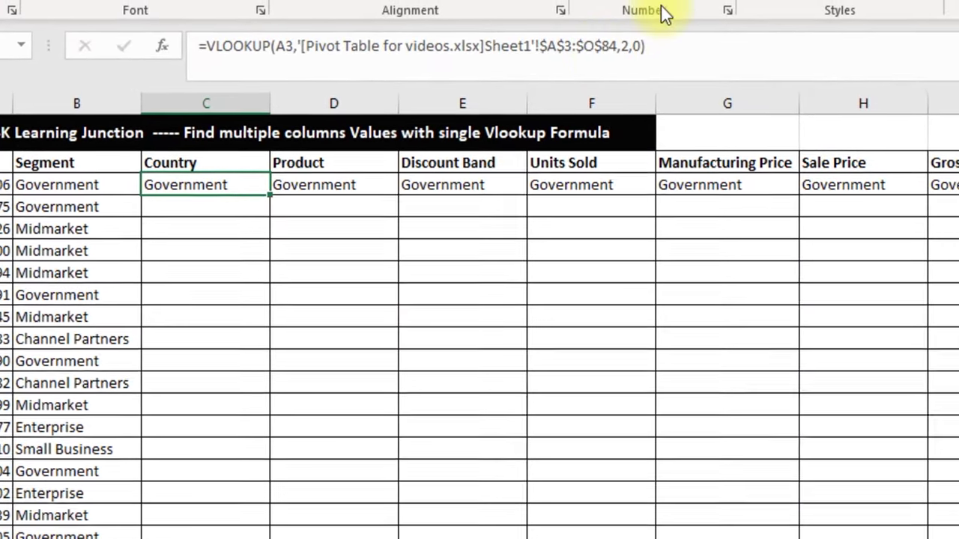
Set C3 and D3 column indexes to 3 and 4, returning Canada and Carretera.
{"action": "left_click", "coordinate": [634, 48]}
{"action": "key", "text": "BackSpace"}
{"action": "type", "text": "3"}
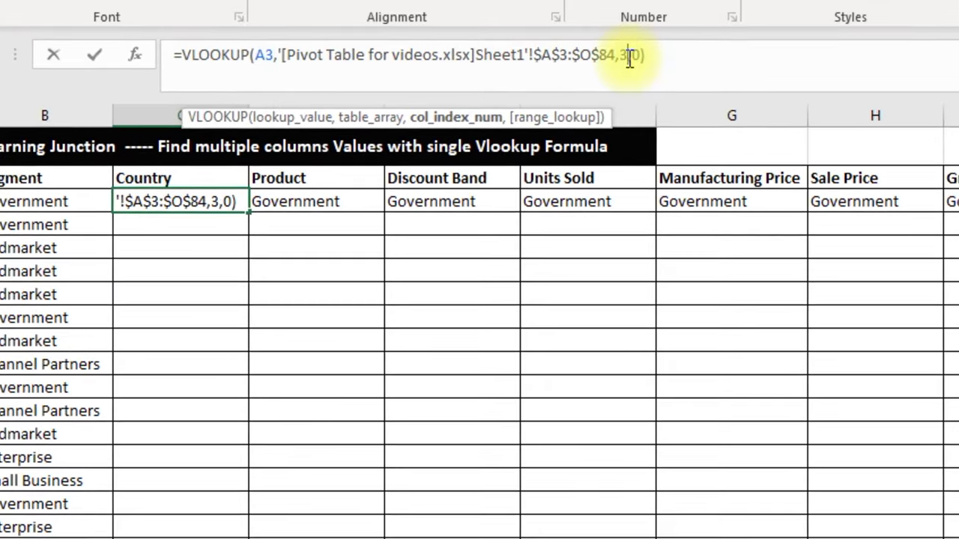
{"action": "key", "text": "Return"}
{"action": "key", "text": "Up"}
{"action": "key", "text": "Right"}
{"action": "left_click", "coordinate": [630, 61]}
{"action": "key", "text": "BackSpace"}
{"action": "type", "text": "4"}
{"action": "key", "text": "Return"}
{"action": "key", "text": "Up"}
{"action": "key", "text": "Right"}
Set E3 and F3 column indexes to 5 and 6, returning High and 1618.5.
{"action": "left_click", "coordinate": [629, 68]}
{"action": "key", "text": "BackSpace"}
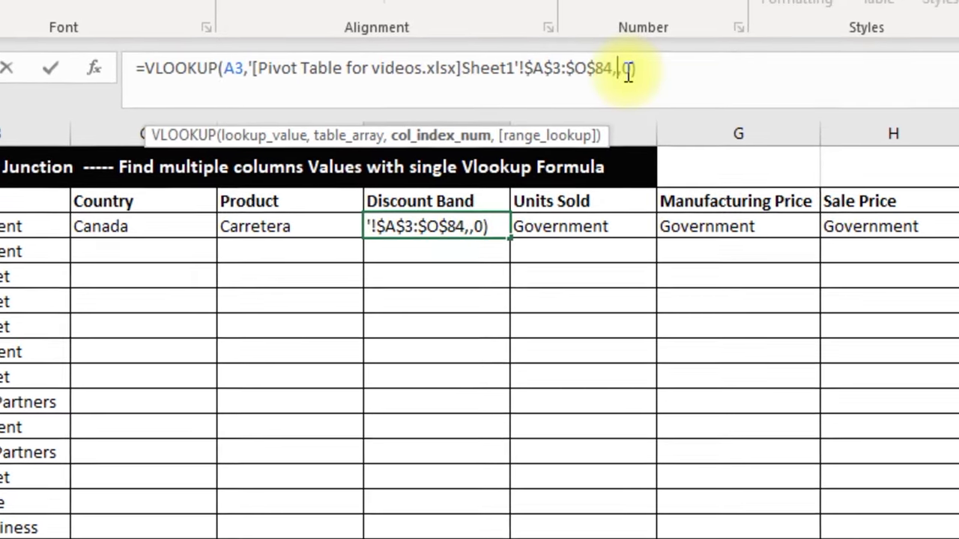
{"action": "type", "text": "5"}
{"action": "key", "text": "Return"}
{"action": "key", "text": "Up"}
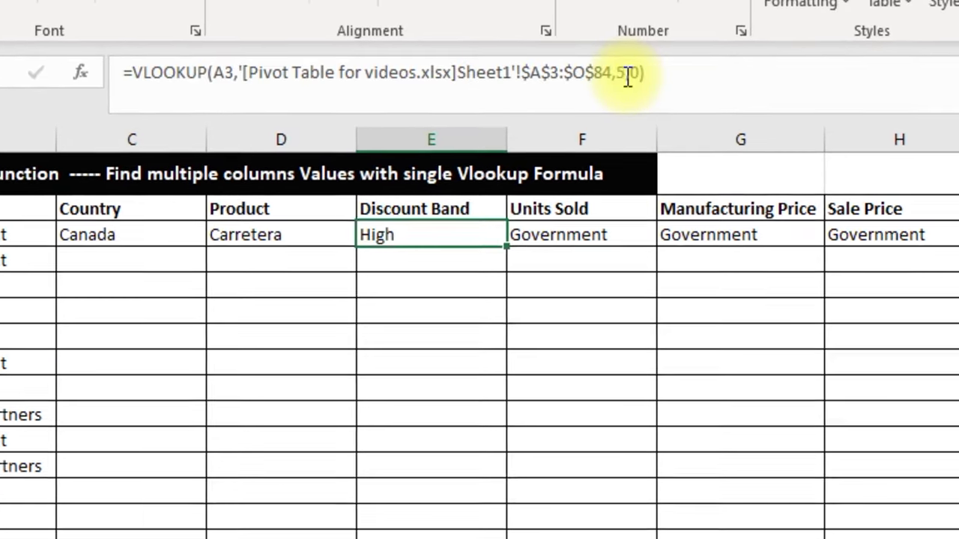
{"action": "key", "text": "Right"}
{"action": "left_click", "coordinate": [629, 75]}
{"action": "key", "text": "BackSpace"}
{"action": "type", "text": "6"}
{"action": "key", "text": "Return"}
{"action": "key", "text": "Up"}
{"action": "key", "text": "Right"}
Adjust G3 so it returns 3, and set H3's column index to 8, returning 20.
{"action": "left_click", "coordinate": [627, 83]}
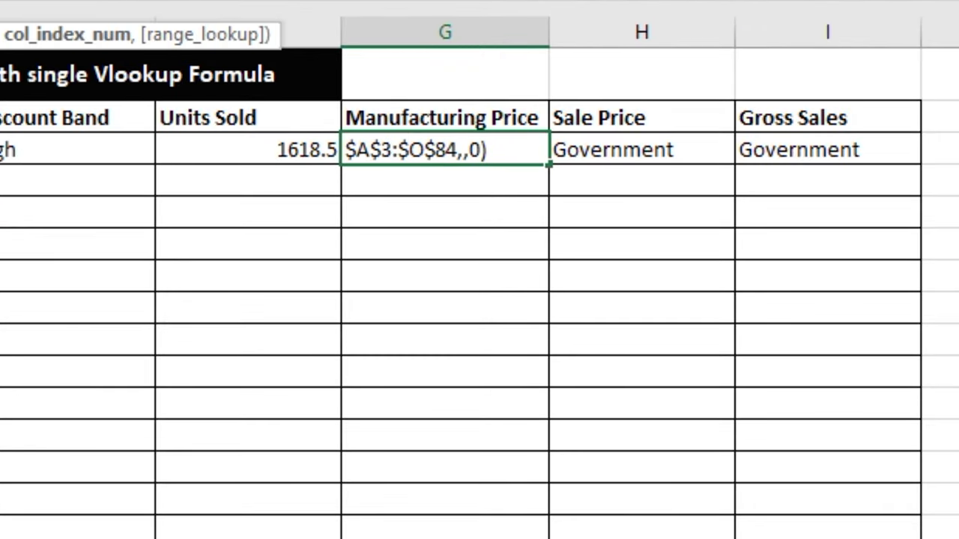
{"action": "type", "text": "3"}
{"action": "key", "text": "Return"}
{"action": "key", "text": "Up"}
{"action": "key", "text": "Right"}
{"action": "key", "text": "F2"}
{"action": "key", "text": "BackSpace"}
{"action": "type", "text": "8"}
{"action": "key", "text": "Return"}
{"action": "key", "text": "Up"}
{"action": "key", "text": "Right"}
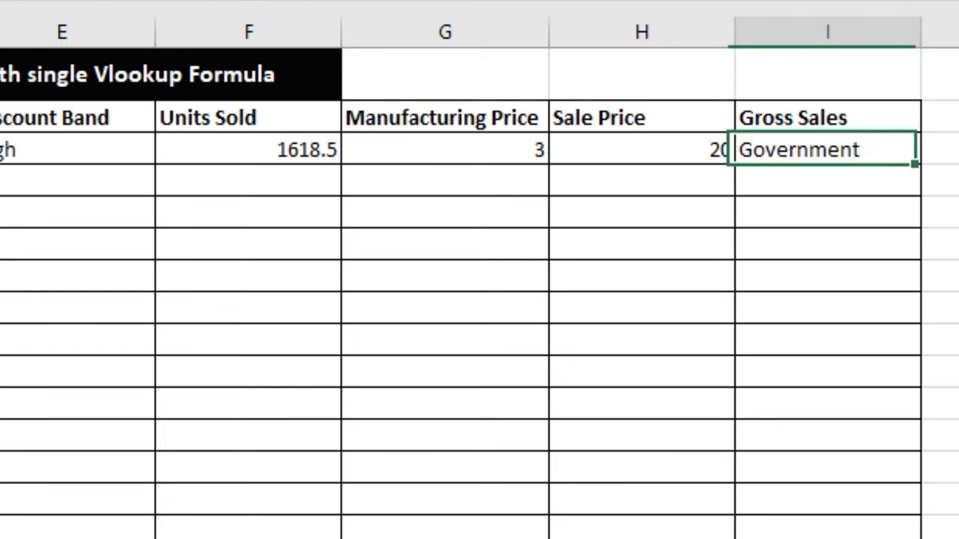
{"action": "key", "text": "F2"}
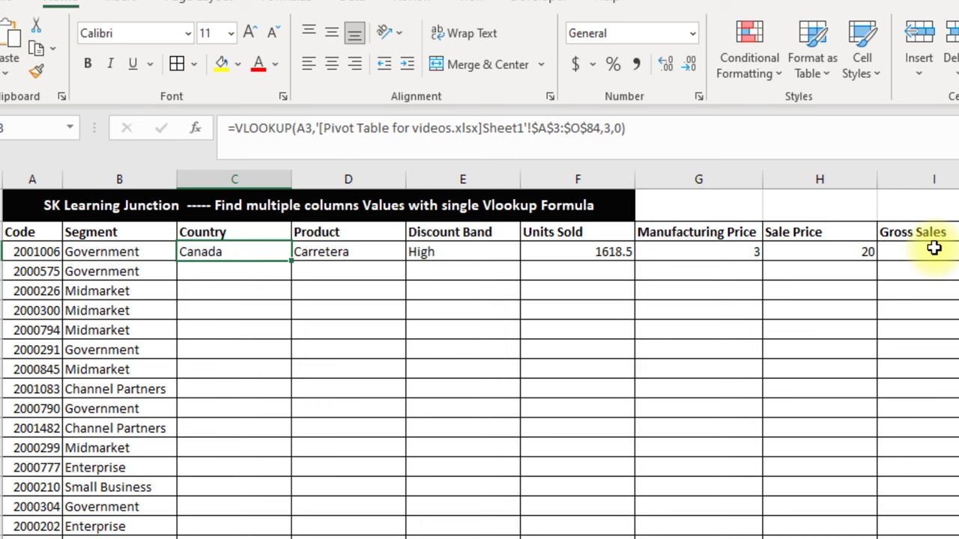
{"action": "key", "text": "Right"}
{"action": "key", "text": "Right"}
{"action": "key", "text": "Right"}
{"action": "key", "text": "Right"}
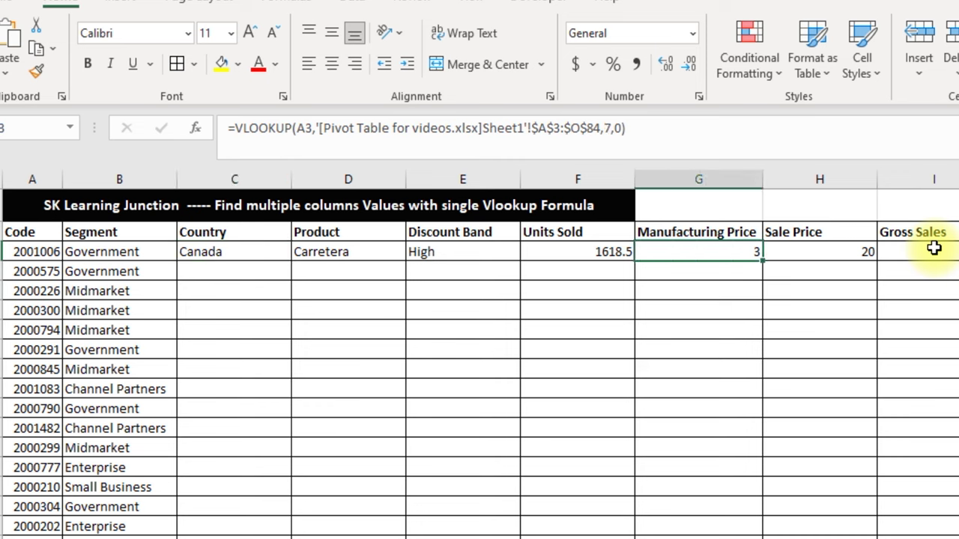
{"action": "key", "text": "Right"}
{"action": "key", "text": "Right"}
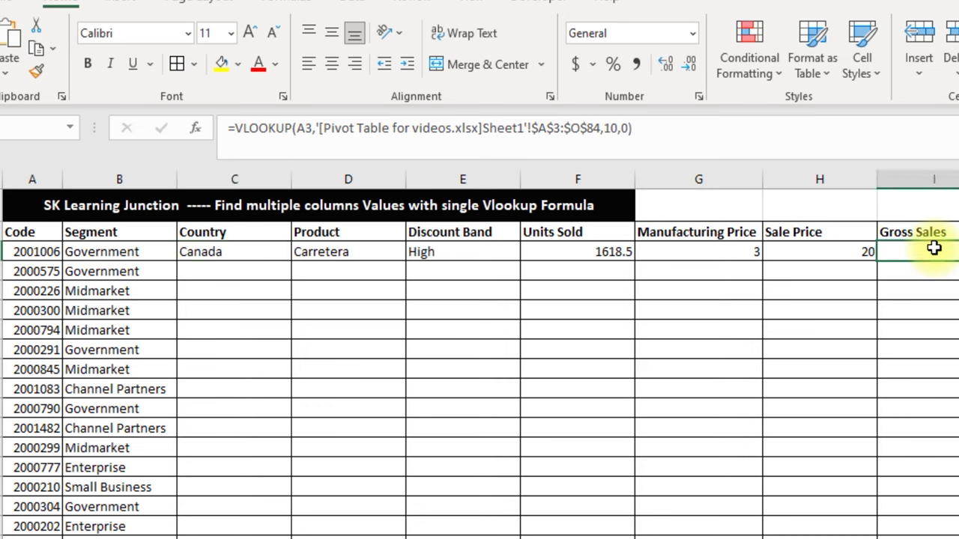
{"action": "key", "text": "Left"}
{"action": "key", "text": "Left"}
{"action": "key", "text": "Left"}
{"action": "key", "text": "Left"}
{"action": "key", "text": "Left"}
{"action": "key", "text": "Left"}
{"action": "key", "text": "Right"}
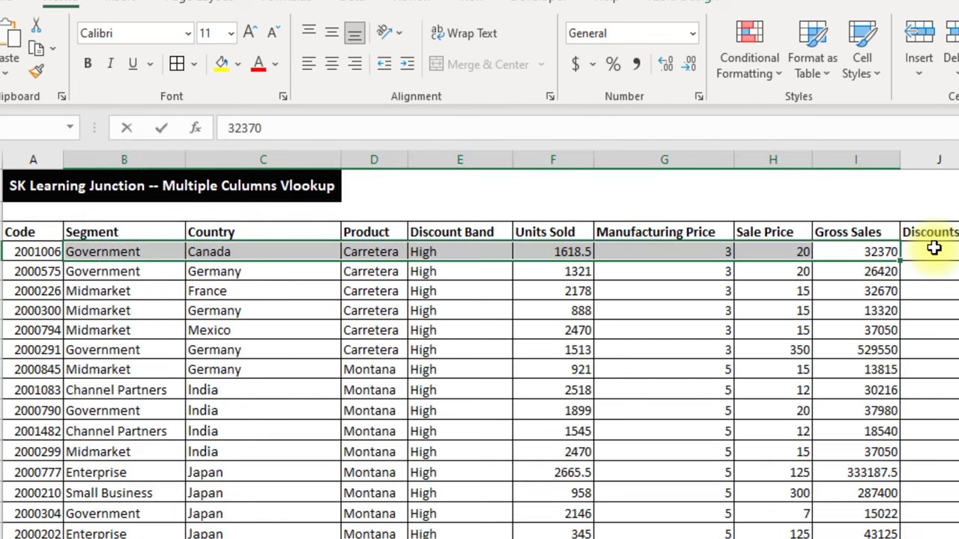
{"action": "key", "text": "Left"}
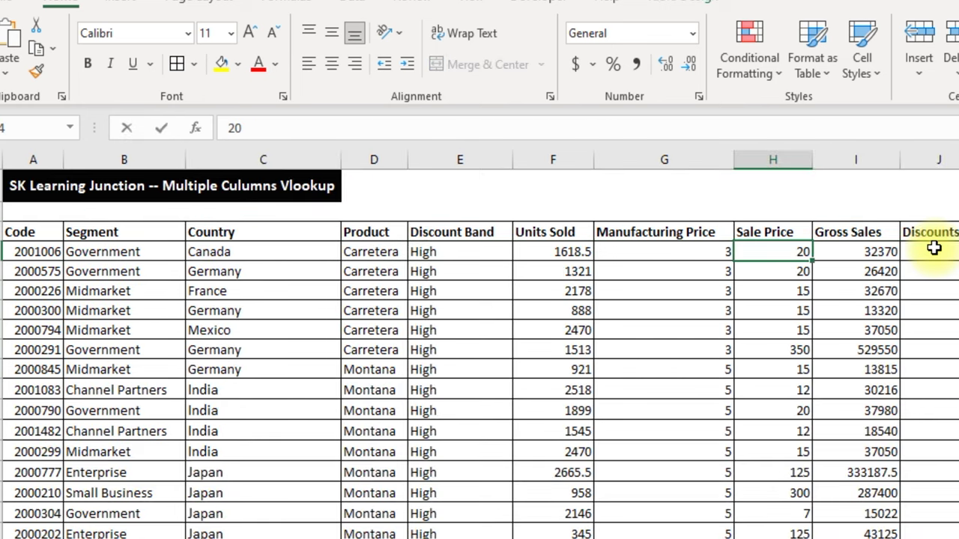
{"action": "key", "text": "Left"}
{"action": "key", "text": "Left"}
{"action": "key", "text": "Left"}
{"action": "key", "text": "Left"}
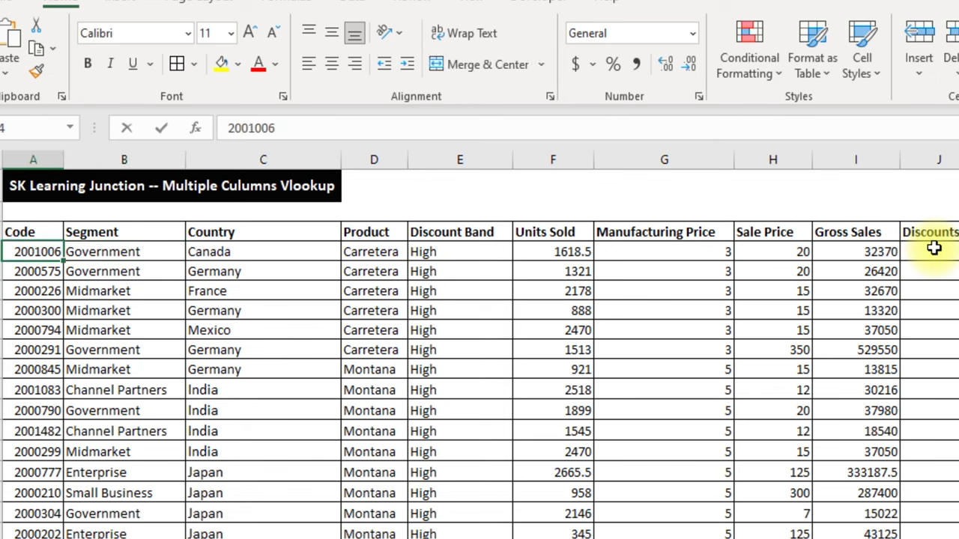
{"action": "key", "text": "shift+Right"}
{"action": "key", "text": "shift+Right"}
{"action": "key", "text": "shift+Right"}
{"action": "key", "text": "shift+Right"}
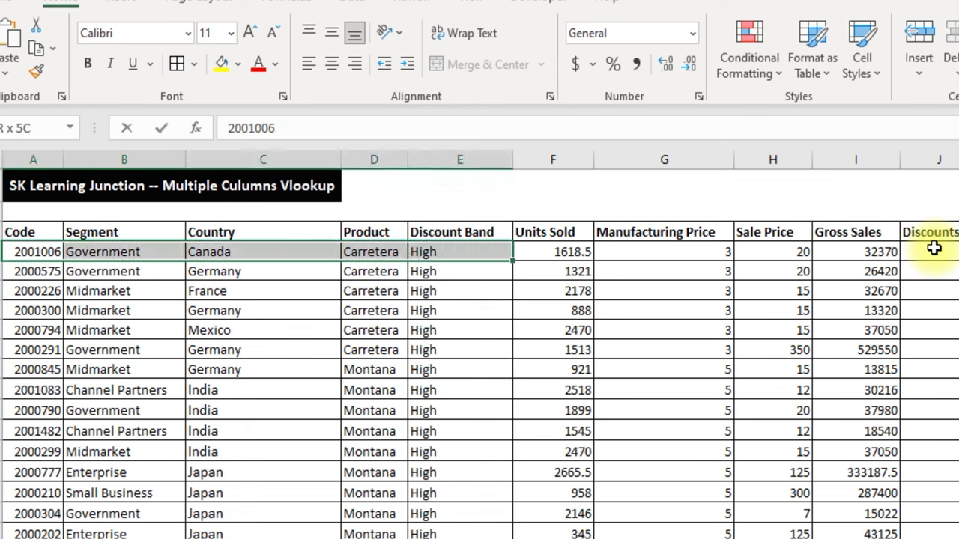
{"action": "key", "text": "shift+Right"}
{"action": "key", "text": "shift+Right"}
{"action": "key", "text": "shift+Right"}
{"action": "key", "text": "shift+Right"}
{"action": "key", "text": "shift+Right"}
{"action": "key", "text": "shift+Left"}
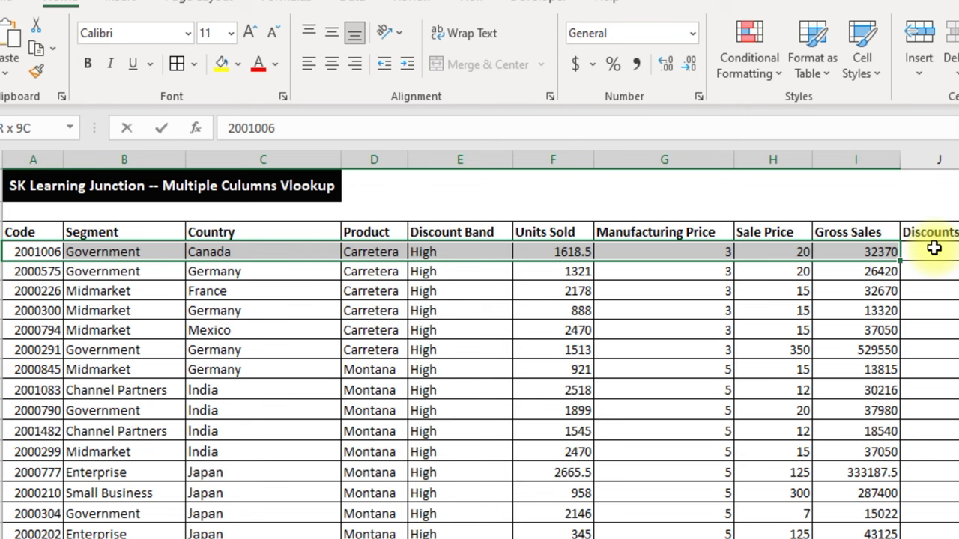
{"action": "key", "text": "ctrl+Tab"}
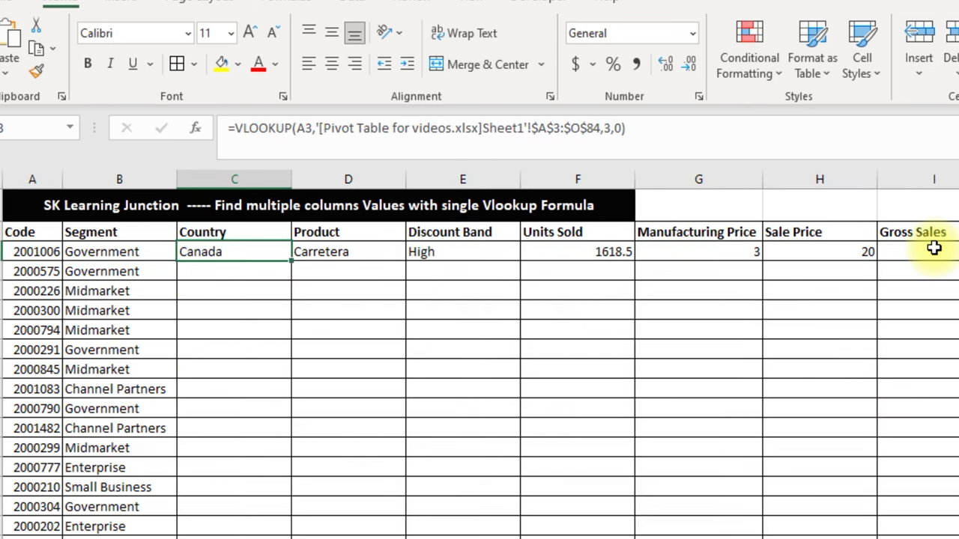
Review the first row's lookup formulas from Country to Sale Price, checking each column index.
{"action": "left_click_drag", "start_coordinate": [933, 249], "coordinate": [913, 254]}
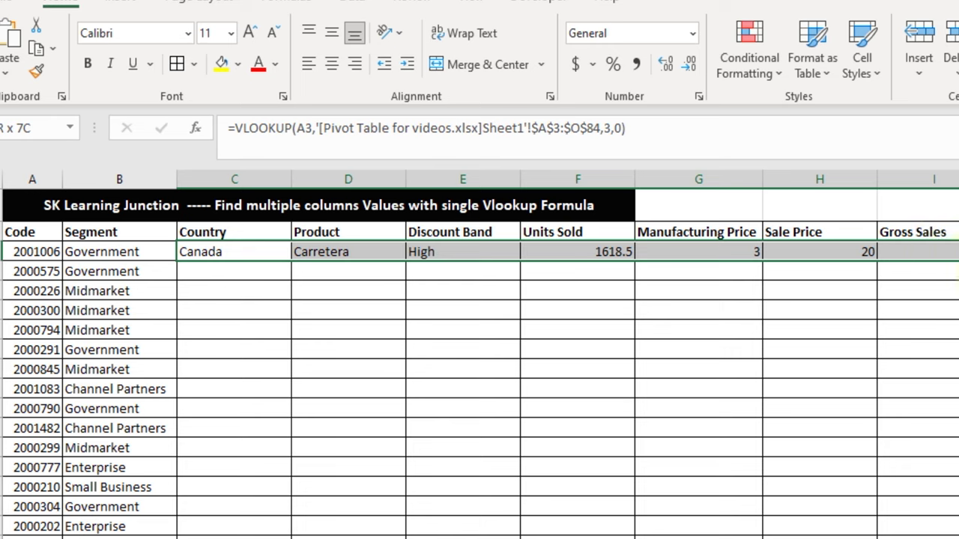
{"action": "left_click", "coordinate": [271, 254]}
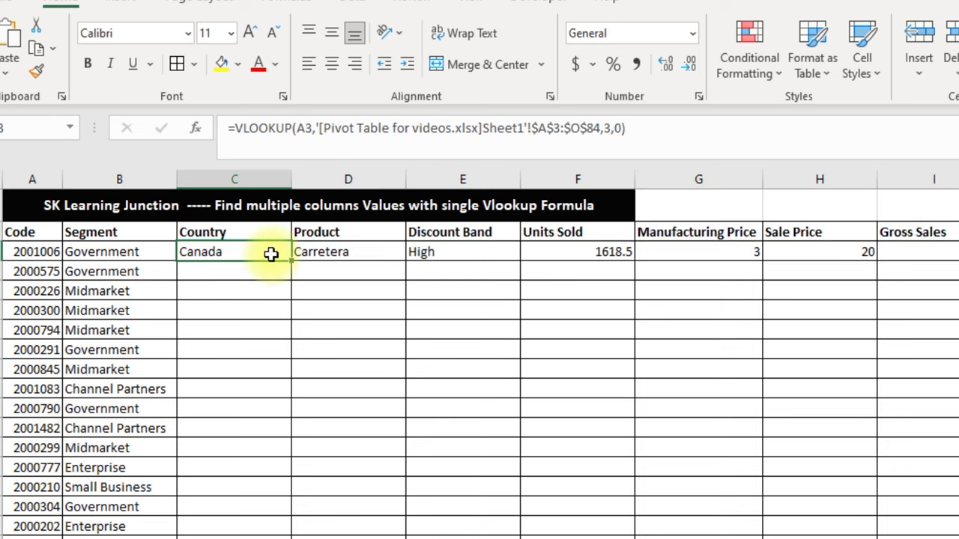
{"action": "key", "text": "Right"}
{"action": "key", "text": "Right"}
{"action": "key", "text": "Right"}
{"action": "key", "text": "Right"}
{"action": "key", "text": "Left"}
{"action": "key", "text": "Left"}
{"action": "key", "text": "Right"}
{"action": "key", "text": "Right"}
{"action": "key", "text": "Right"}
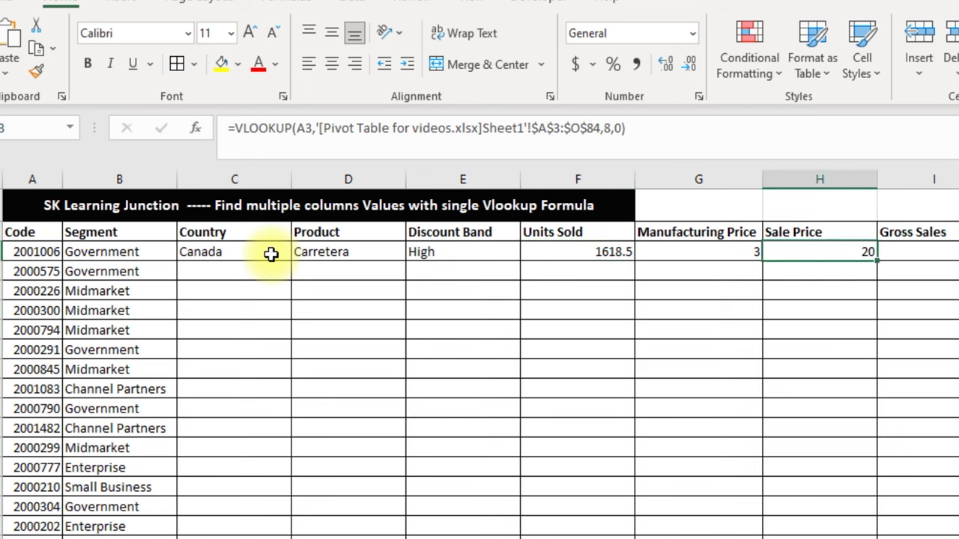
{"action": "key", "text": "Right"}
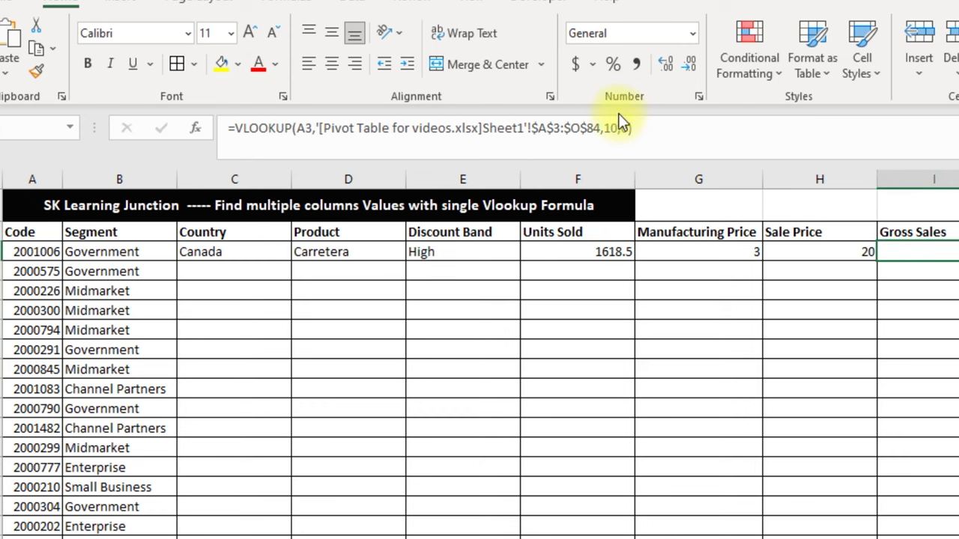
Change the Gross Sales formula's column index from 10 to 9 so it returns 32370.
{"action": "double_click", "coordinate": [619, 129]}
{"action": "key", "text": "BackSpace"}
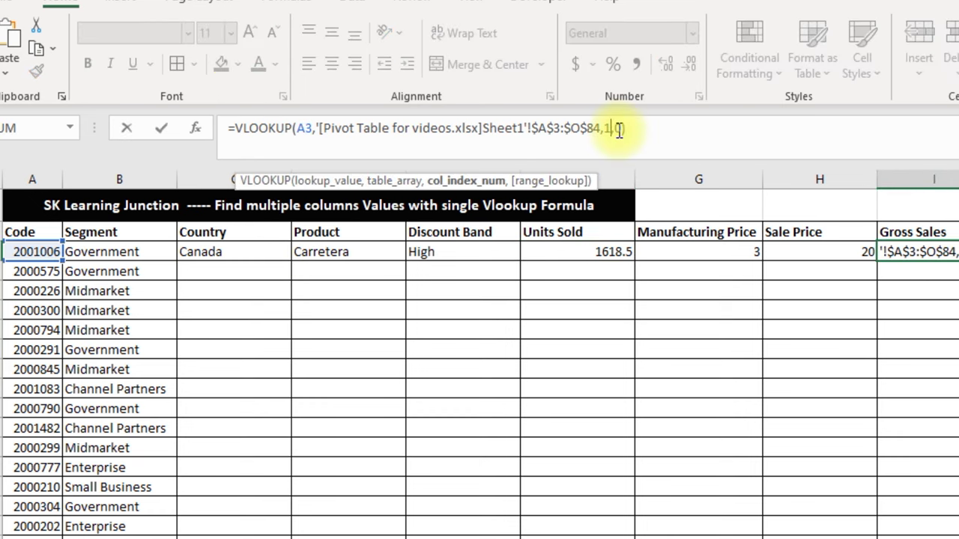
{"action": "type", "text": "9"}
{"action": "key", "text": "Return"}
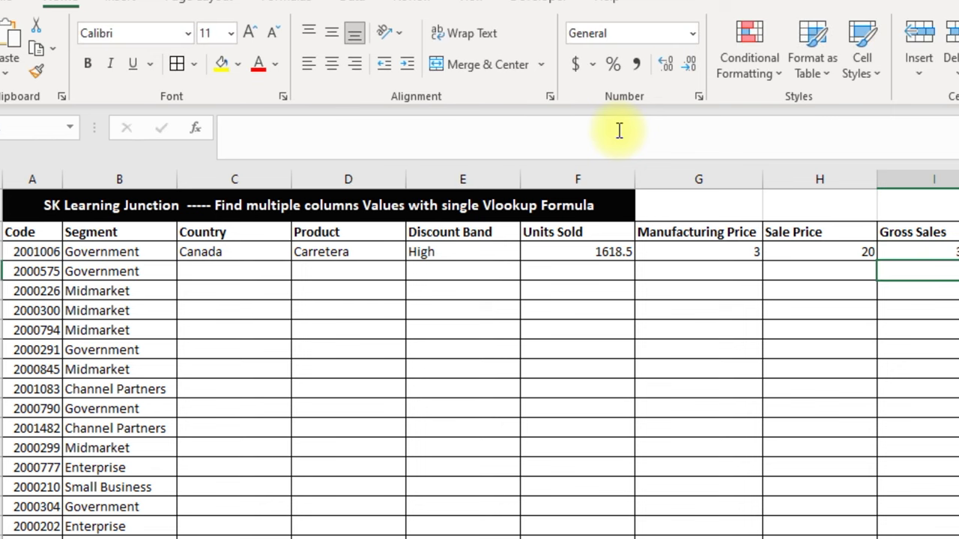
Select row 3's lookups through Gross Sales and fill them down to every row.
{"action": "key", "text": "Up"}
{"action": "key", "text": "Home"}
{"action": "key", "text": "Right"}
{"action": "key", "text": "Right"}
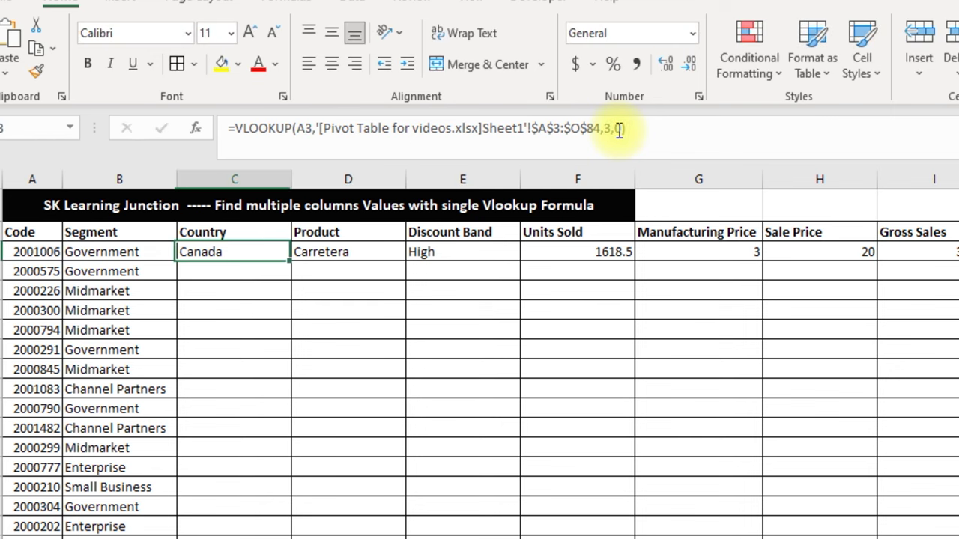
{"action": "key", "text": "Right"}
{"action": "key", "text": "ctrl+shift+Right"}
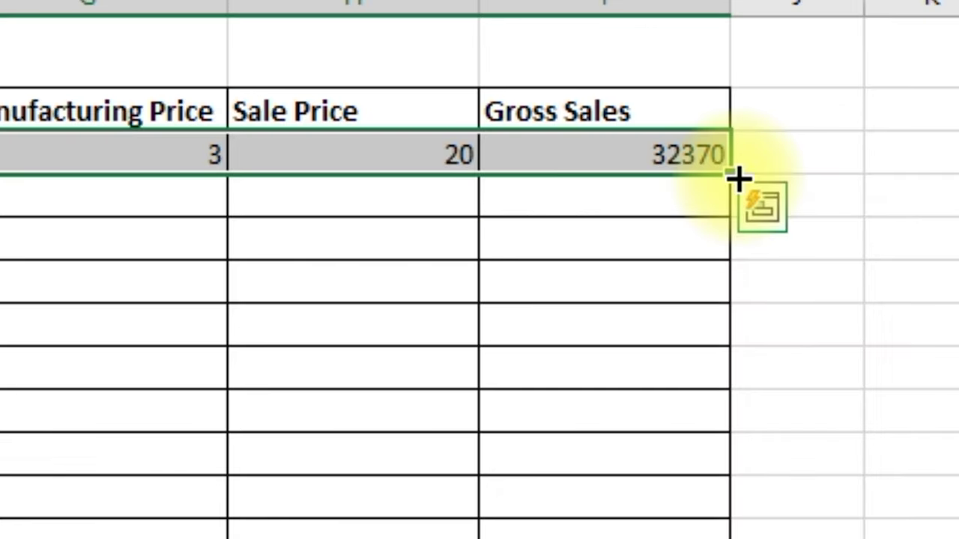
{"action": "double_click", "coordinate": [732, 175]}
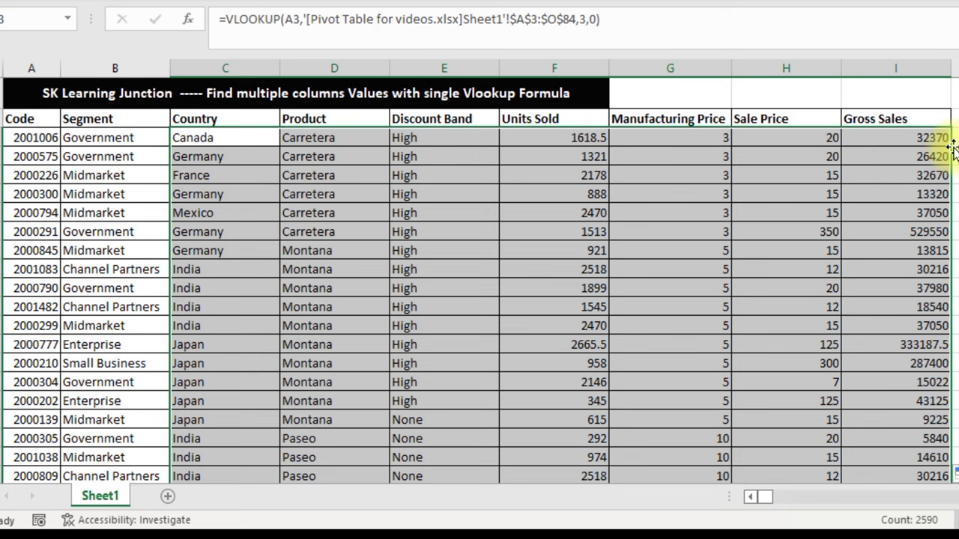
Jump from the first code to the table's last row to inspect the filled results.
{"action": "key", "text": "ctrl+Home"}
{"action": "key", "text": "Down"}
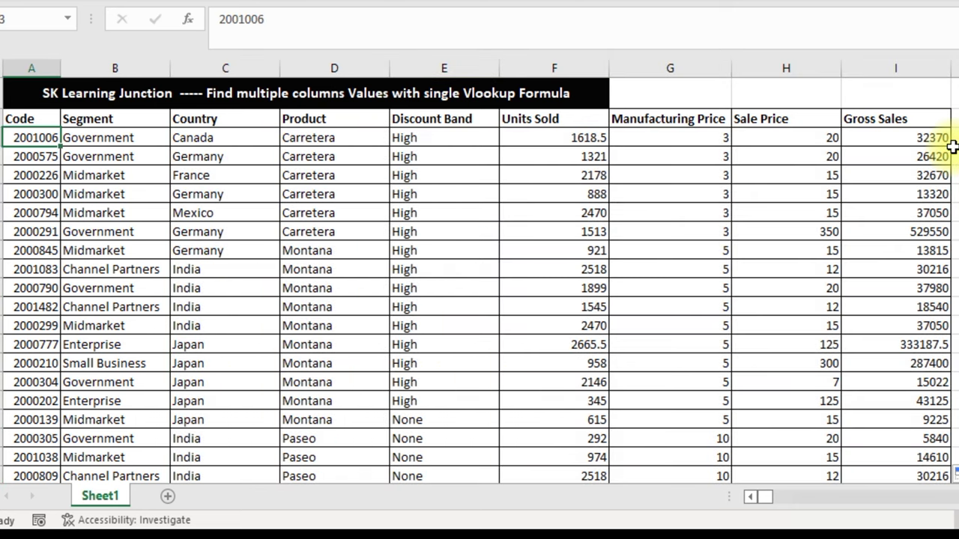
{"action": "key", "text": "Right"}
{"action": "key", "text": "Right"}
{"action": "key", "text": "Right"}
{"action": "key", "text": "ctrl+Right"}
{"action": "key", "text": "Down"}
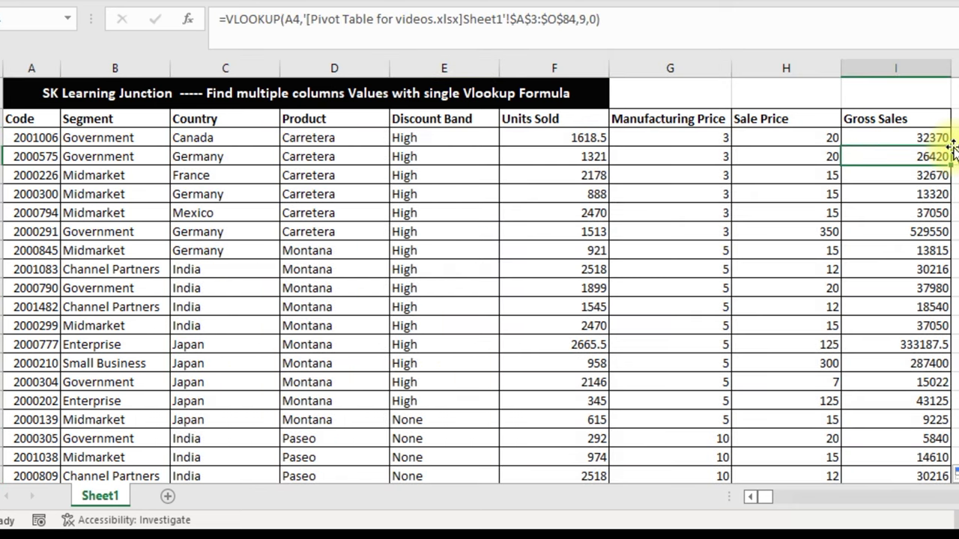
{"action": "key", "text": "ctrl+Down"}
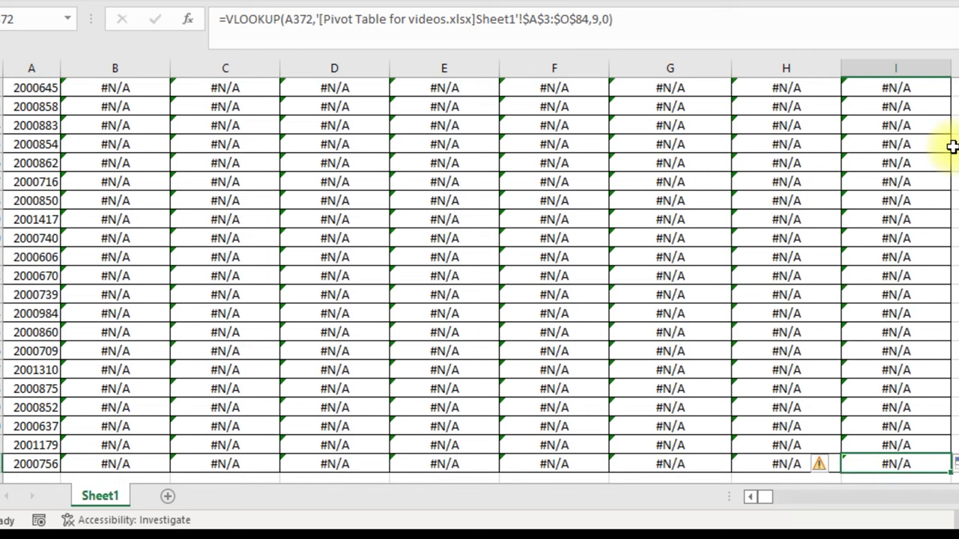
{"action": "key", "text": "Home"}
Move through the #N/A codes at the bottom and copy one unmatched code.
{"action": "key", "text": "Up"}
{"action": "key", "text": "Up"}
{"action": "key", "text": "Up"}
{"action": "key", "text": "Up"}
{"action": "key", "text": "Up"}
{"action": "key", "text": "Up"}
{"action": "key", "text": "Up"}
{"action": "key", "text": "Up"}
{"action": "key", "text": "Up"}
{"action": "key", "text": "Up"}
{"action": "key", "text": "Down"}
{"action": "key", "text": "Down"}
{"action": "key", "text": "ctrl+Up"}
{"action": "key", "text": "ctrl+Down"}
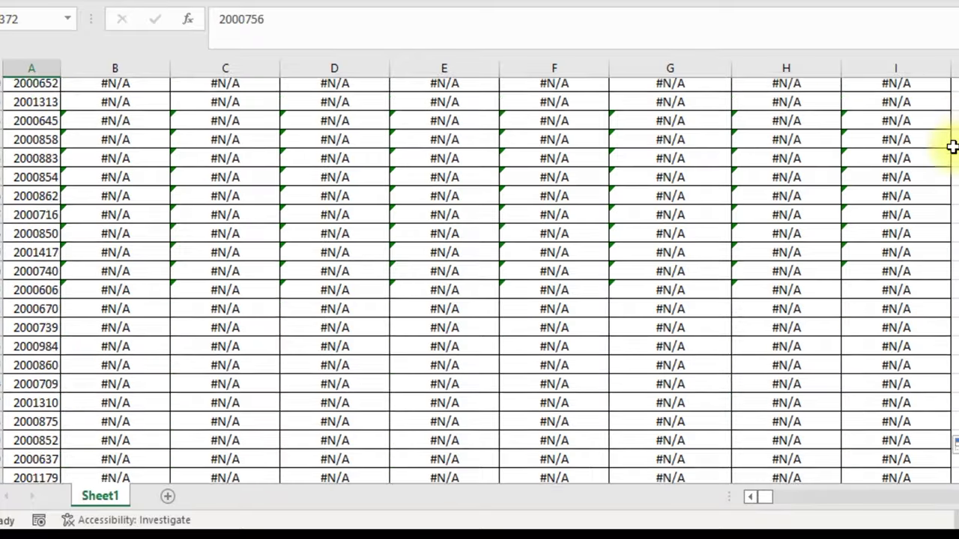
{"action": "key", "text": "Up"}
{"action": "key", "text": "Up"}
{"action": "key", "text": "Up"}
{"action": "key", "text": "ctrl+c"}
{"action": "key", "text": "ctrl+Up"}
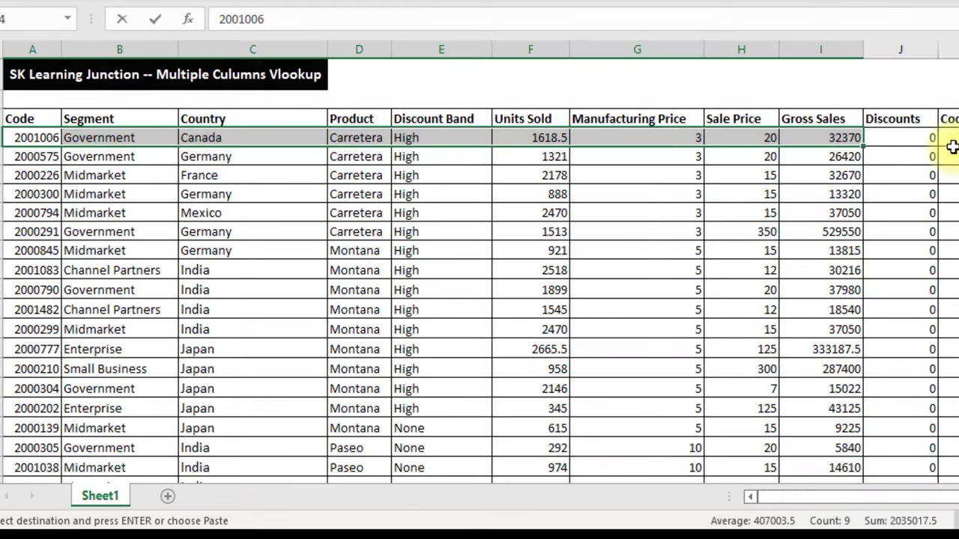
Search the source workbook for code 2001310 and confirm no match is found.
{"action": "key", "text": "ctrl+Down"}
{"action": "key", "text": "Up"}
{"action": "key", "text": "Up"}
{"action": "key", "text": "ctrl+c"}
{"action": "key", "text": "ctrl+Up"}
{"action": "key", "text": "ctrl+f"}
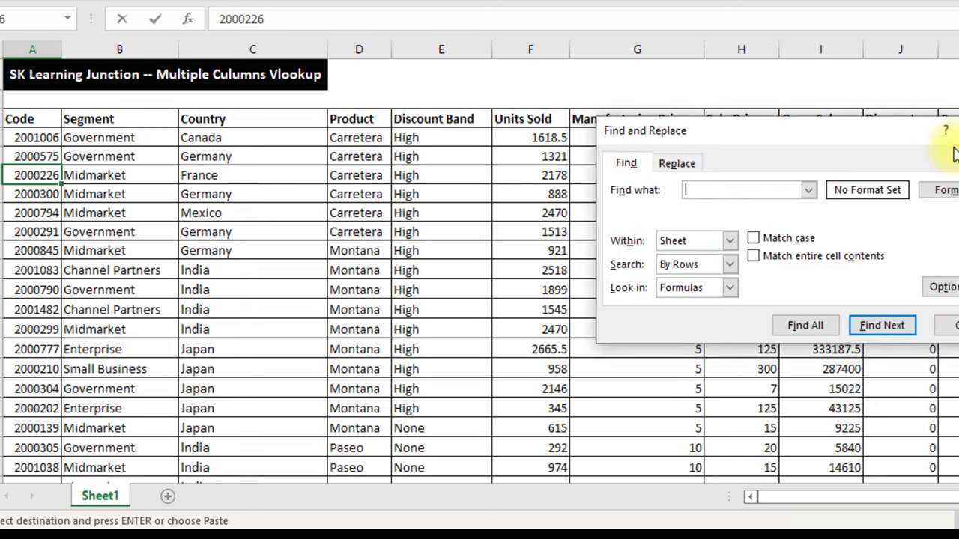
{"action": "key", "text": "ctrl+v"}
{"action": "key", "text": "Return"}
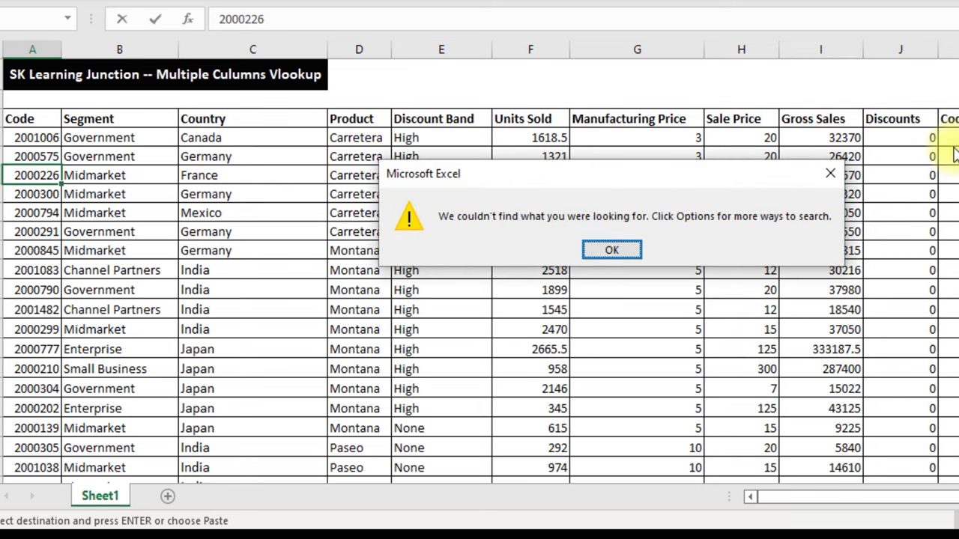
{"action": "key", "text": "Return"}
{"action": "key", "text": "Escape"}
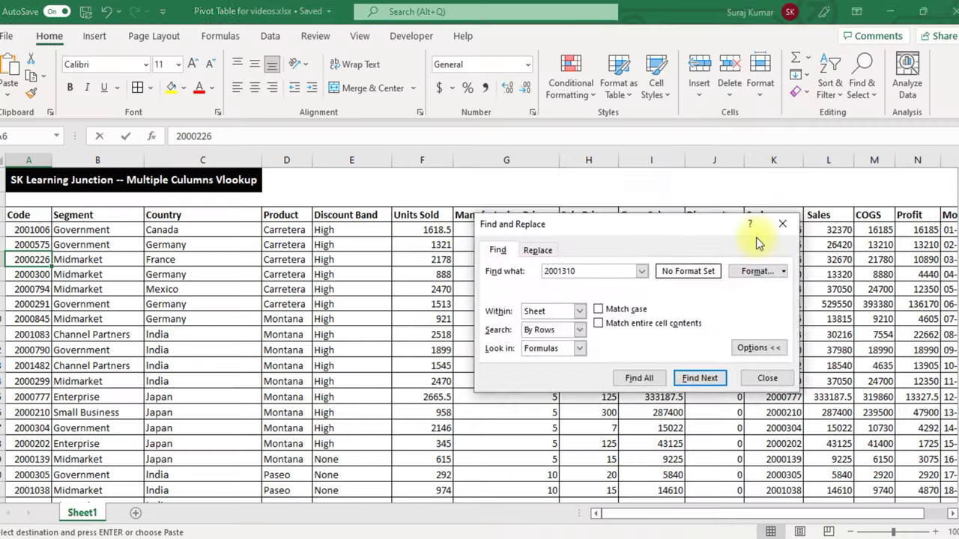
Return to the top of the lookup table at the first row's Segment lookup in B3.
{"action": "key", "text": "Up"}
{"action": "key", "text": "ctrl+Home"}
{"action": "key", "text": "Down"}
{"action": "key", "text": "Right"}
{"action": "key", "text": "Right"}
{"action": "key", "text": "Right"}
{"action": "key", "text": "Down"}
{"action": "key", "text": "Left"}
{"action": "key", "text": "Left"}
{"action": "key", "text": "Right"}
{"action": "key", "text": "Right"}
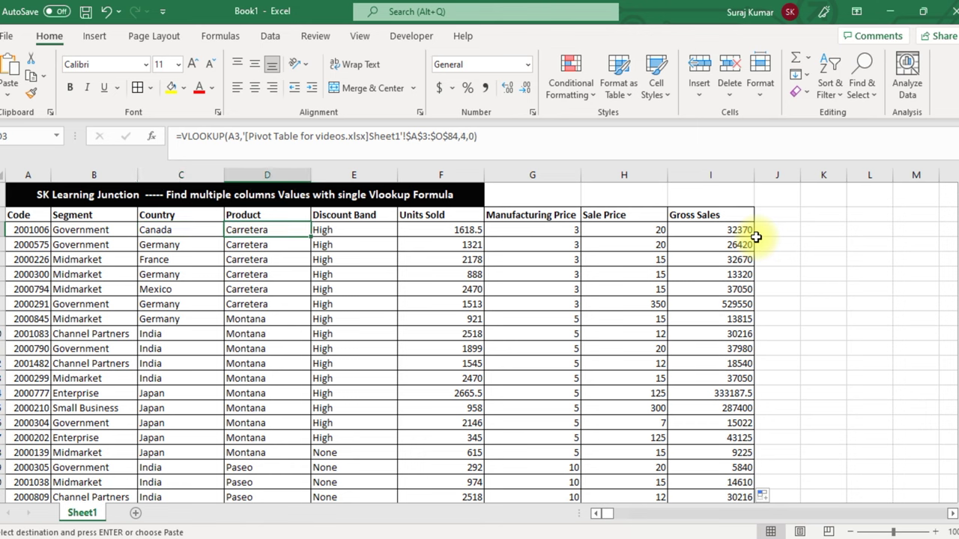
{"action": "key", "text": "Left"}
{"action": "key", "text": "Left"}
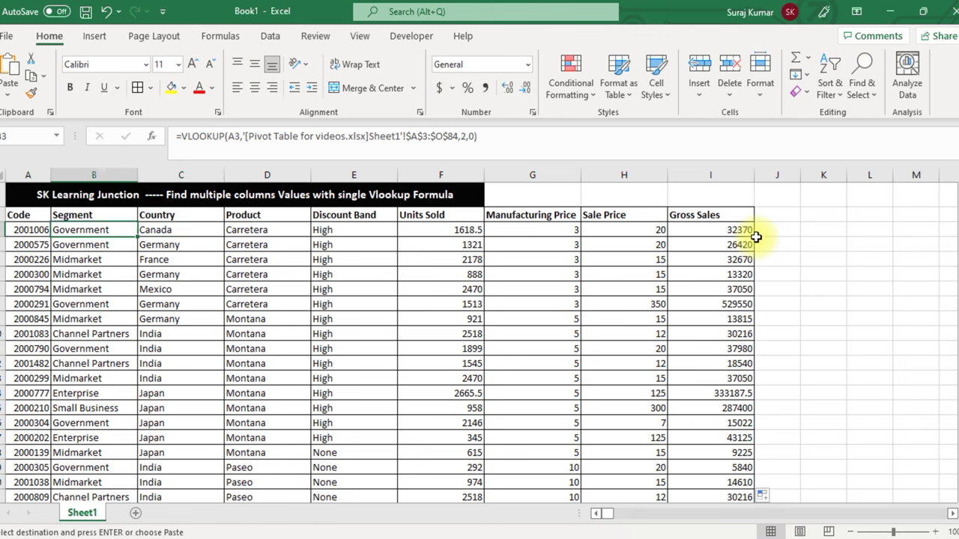